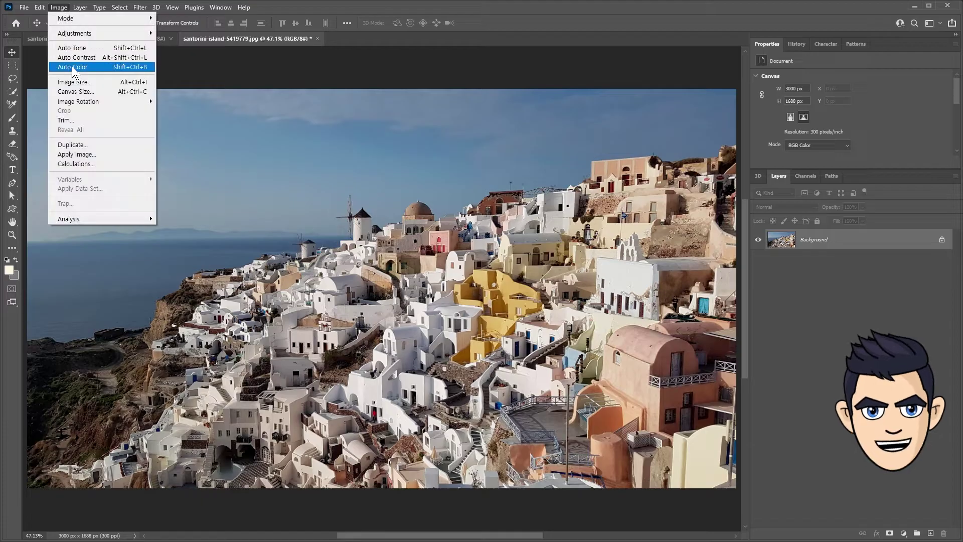
Step: Check the Santorini photo's pixel dimensions in Image Size (3000 × 1688 px)
click(75, 80)
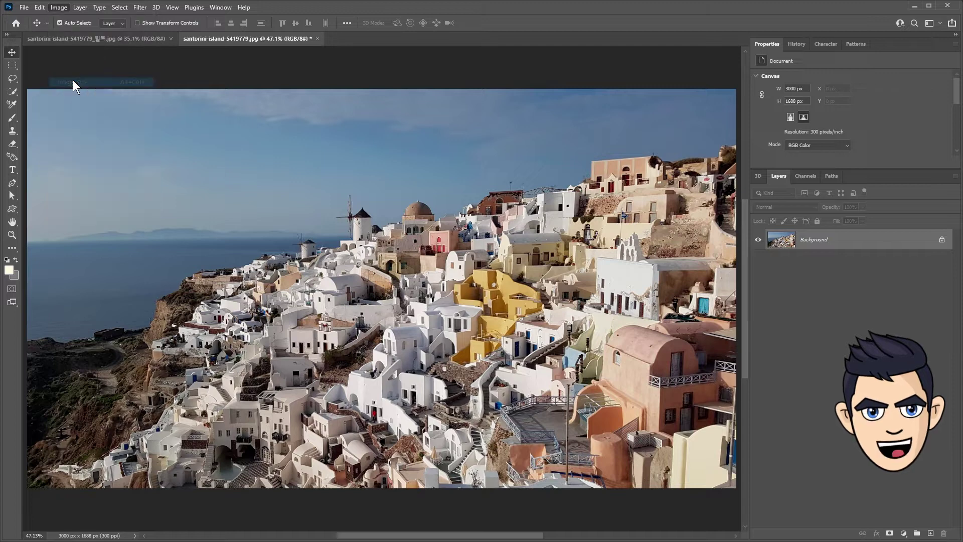
Step: Duplicate the Background as Layer 1 and convert Layer 1 to an embedded smart object
click(424, 267)
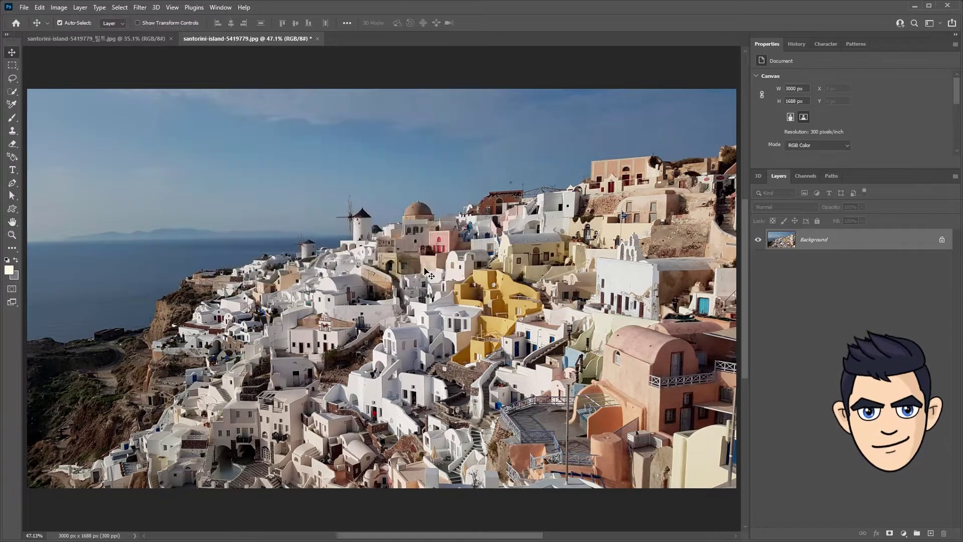
key(ctrl+j)
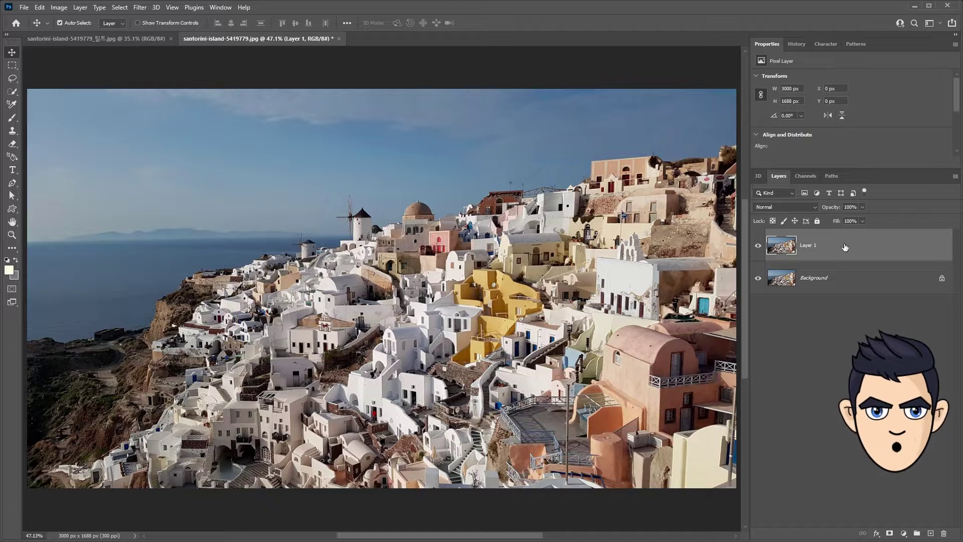
right_click(839, 249)
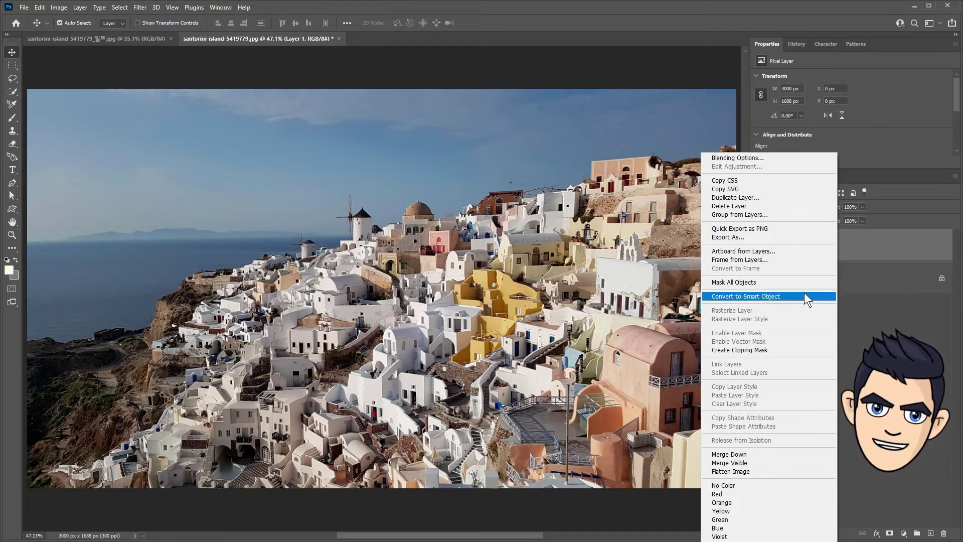
click(805, 296)
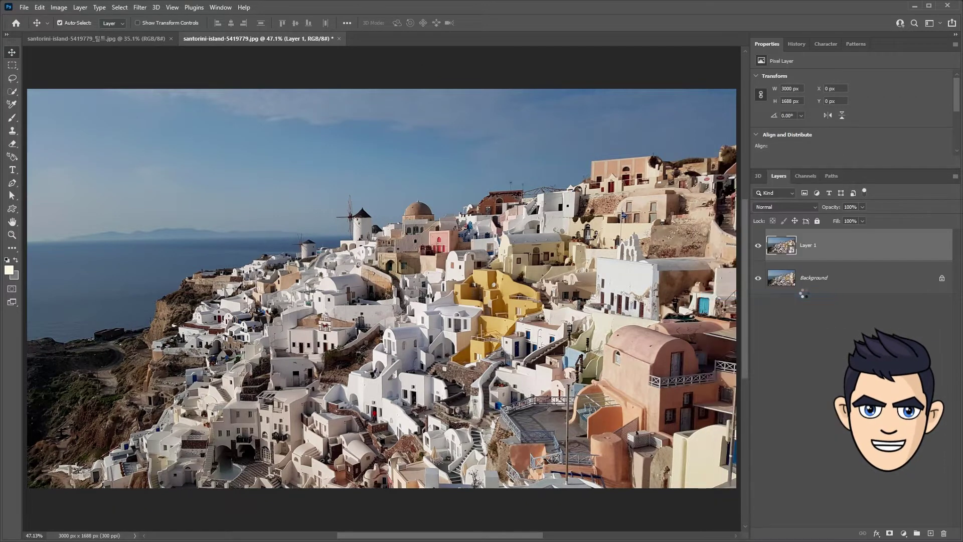
click(141, 8)
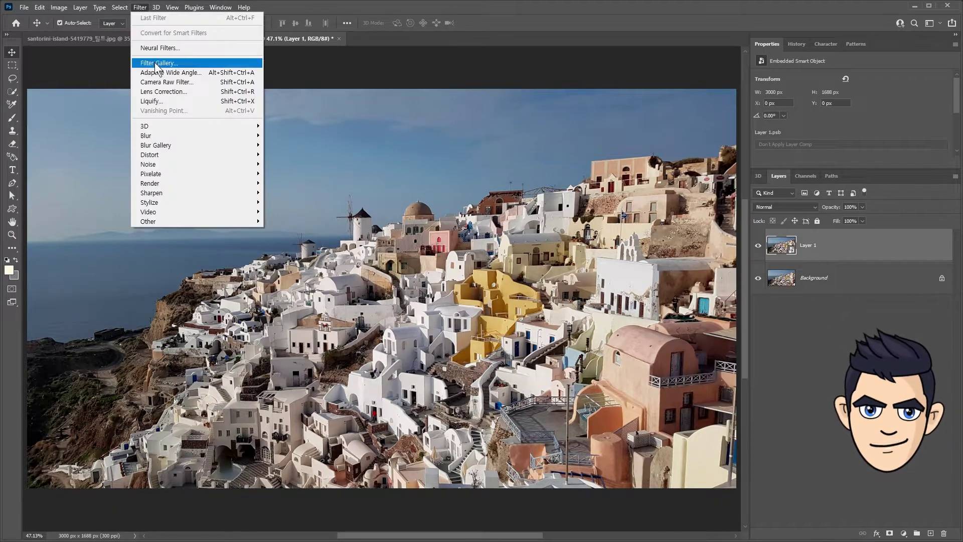
mouse_move(156, 144)
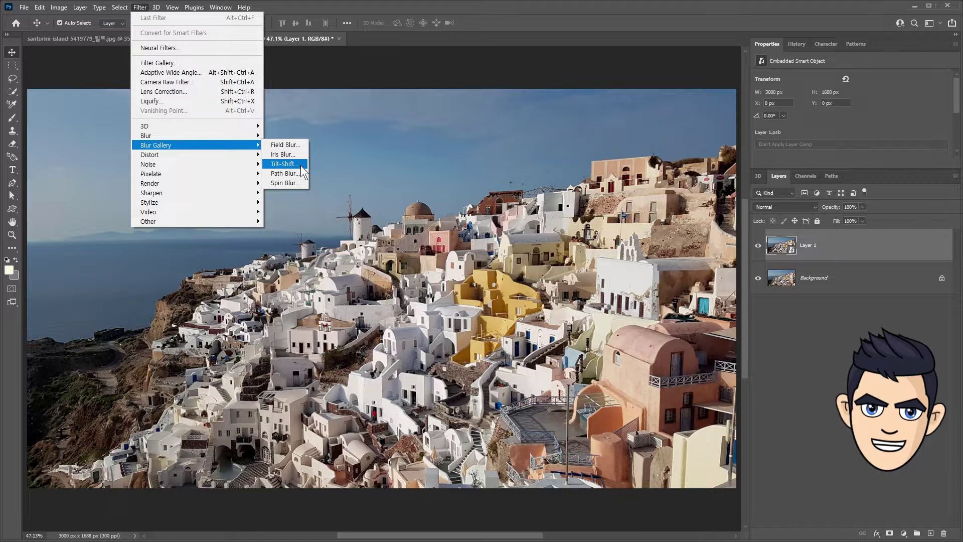
Step: Start a 15 px Tilt-Shift blur, move its focus band into the town and remove an extra pin
click(297, 164)
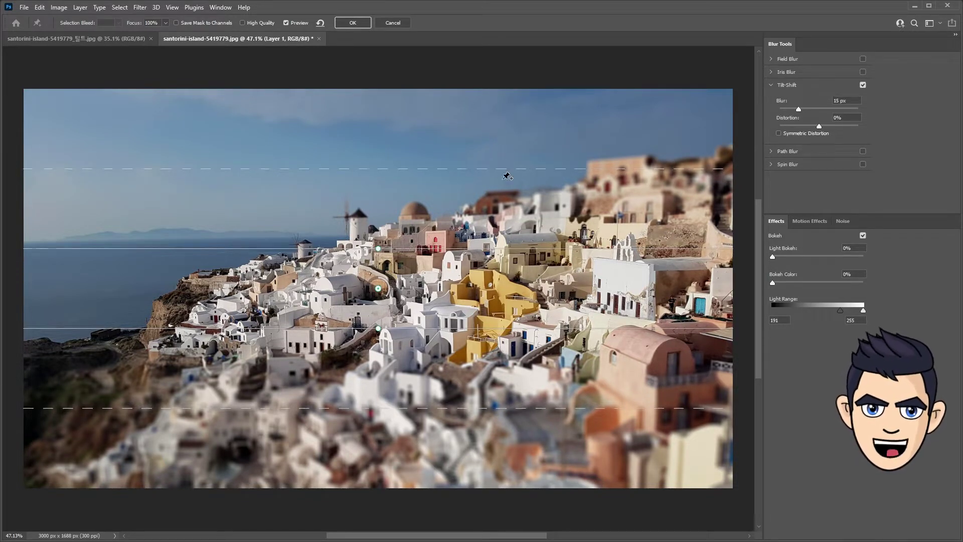
mouse_move(448, 276)
mouse_down()
mouse_move(448, 211)
mouse_move(447, 295)
mouse_up()
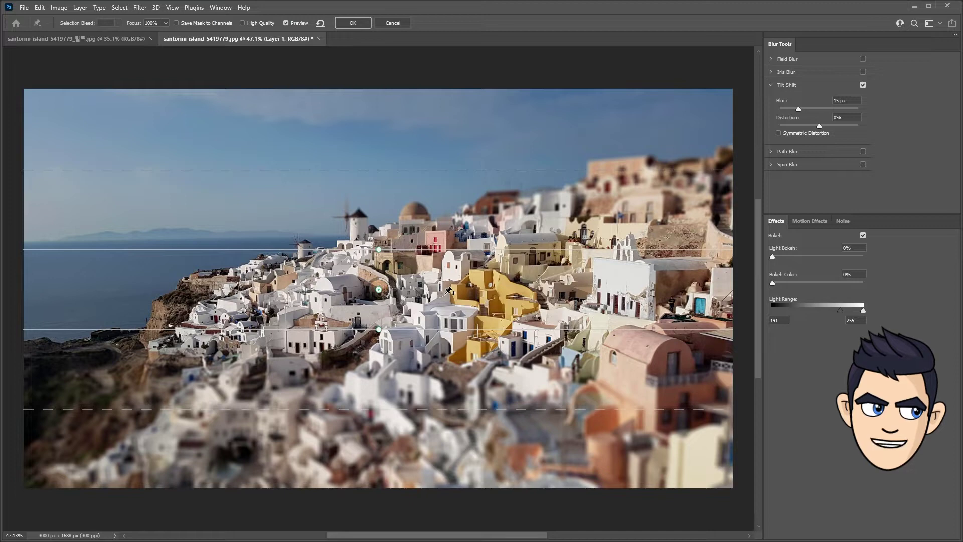
click(495, 205)
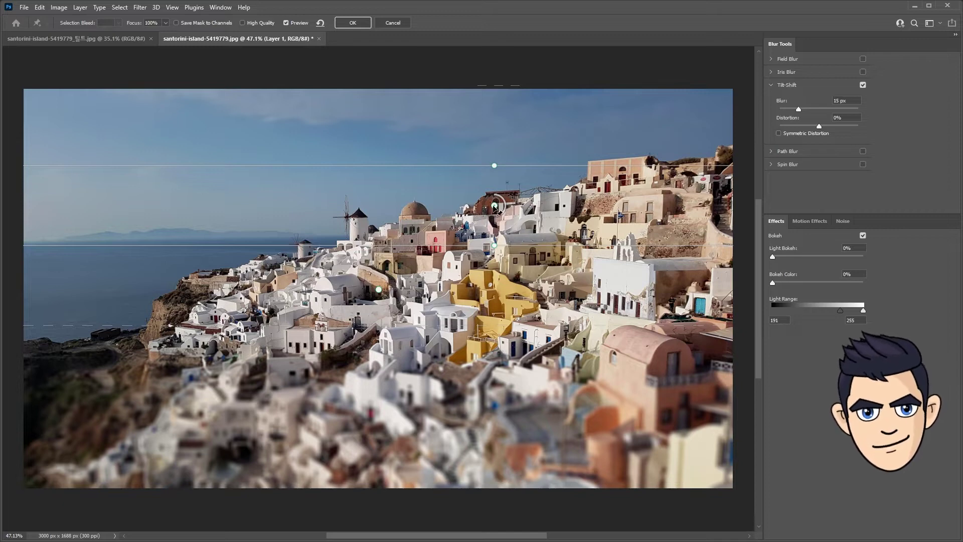
key(Delete)
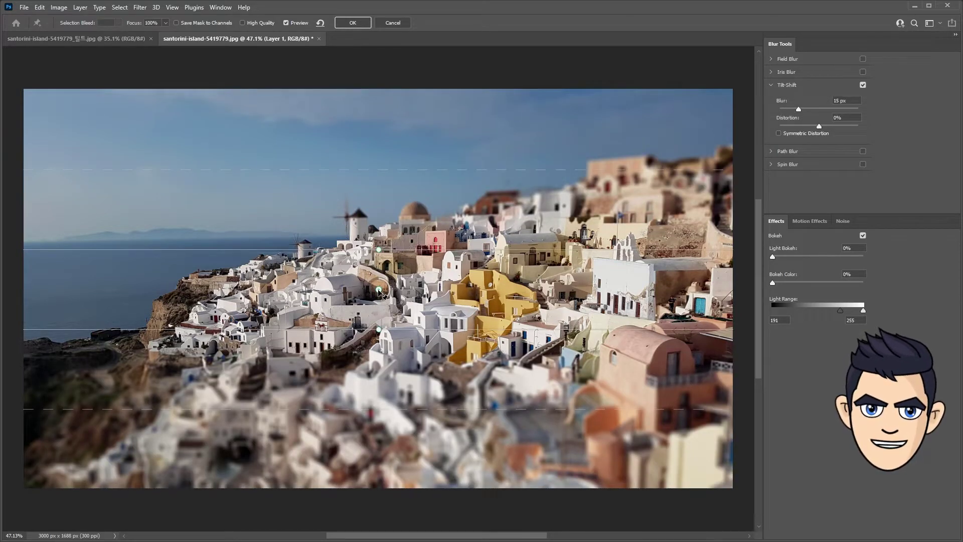
Step: Raise the sharp band's top edge and upper fade line into the sky, checking the blur mask
key(m)
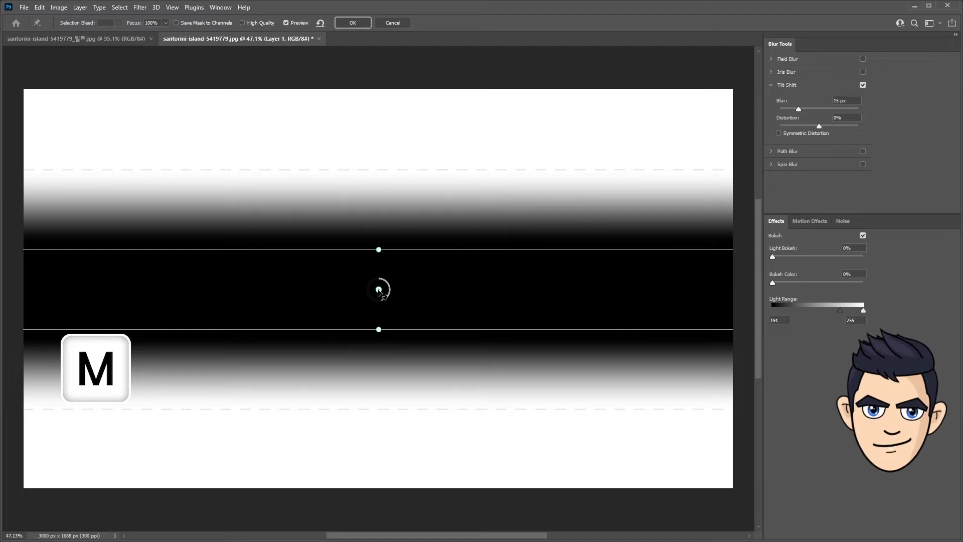
key(m)
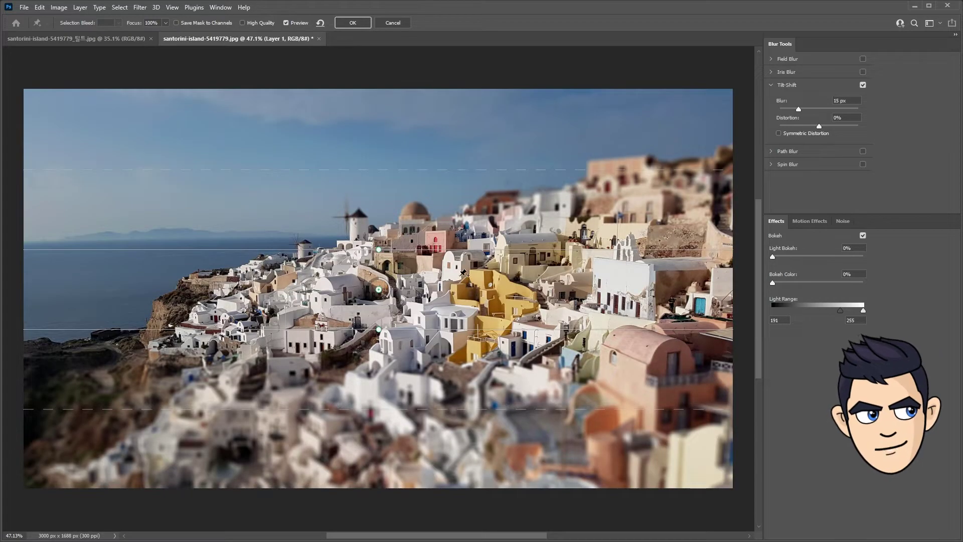
key(m)
key(m)
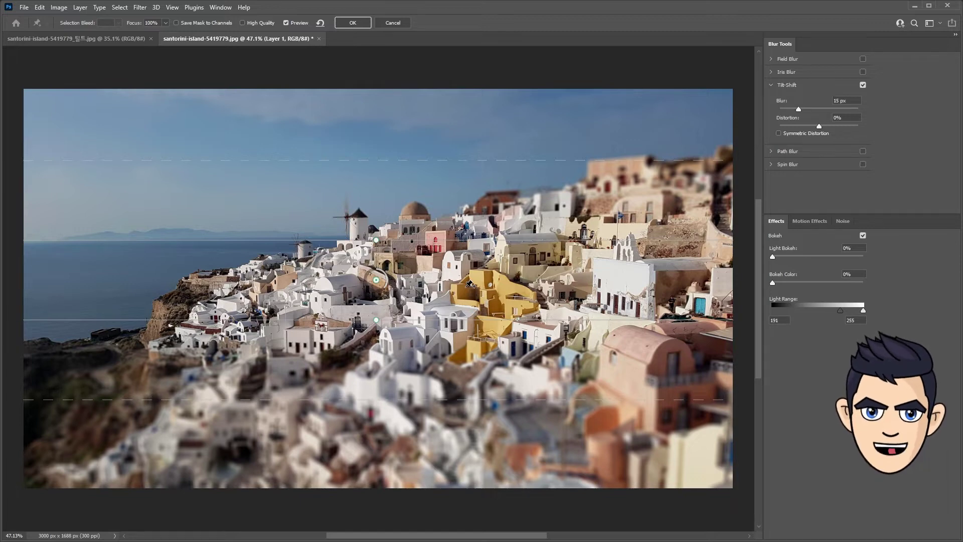
key(m)
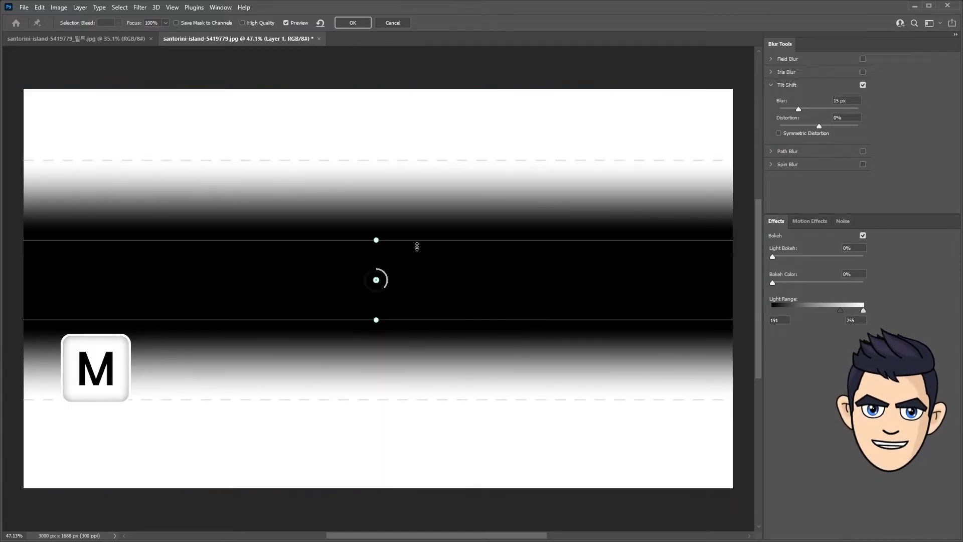
mouse_move(416, 240)
mouse_down()
mouse_move(435, 216)
mouse_move(441, 239)
mouse_up()
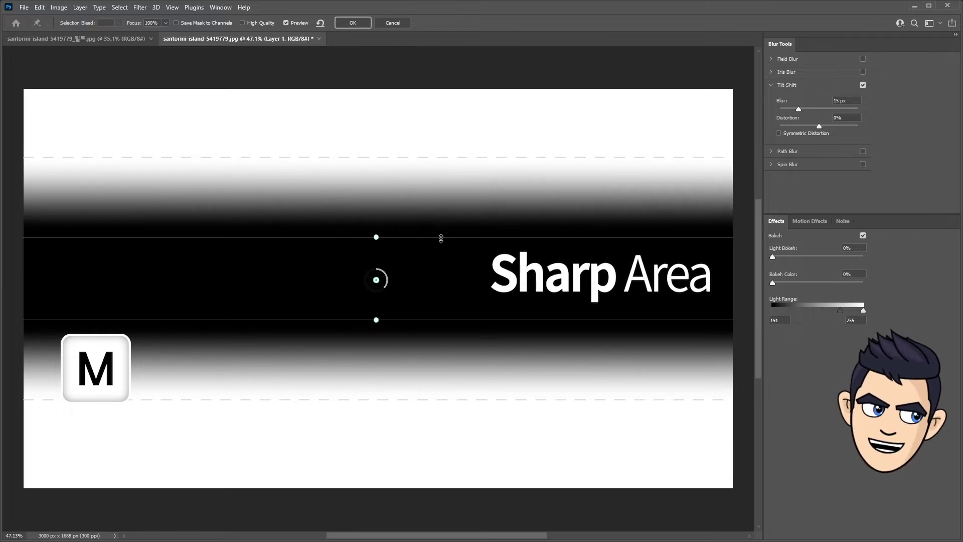
key(m)
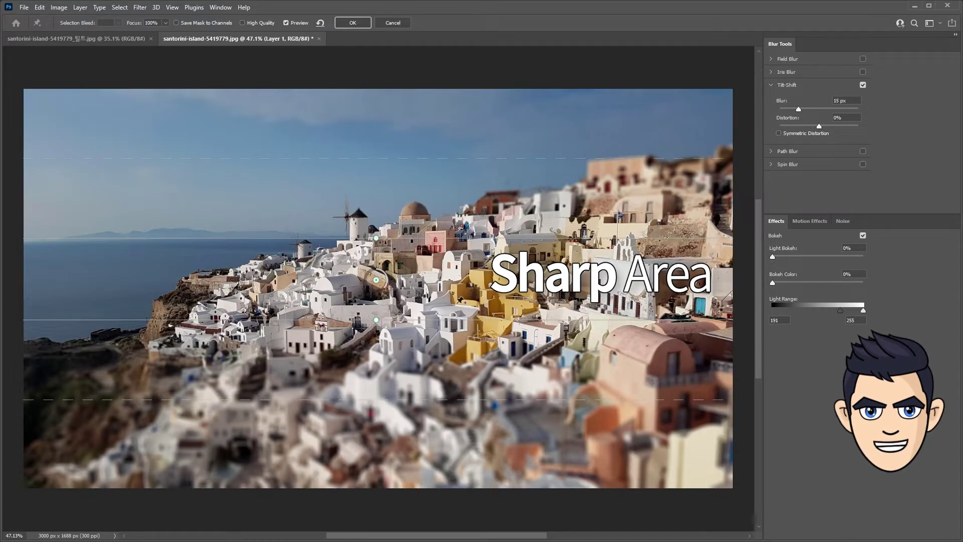
key(m)
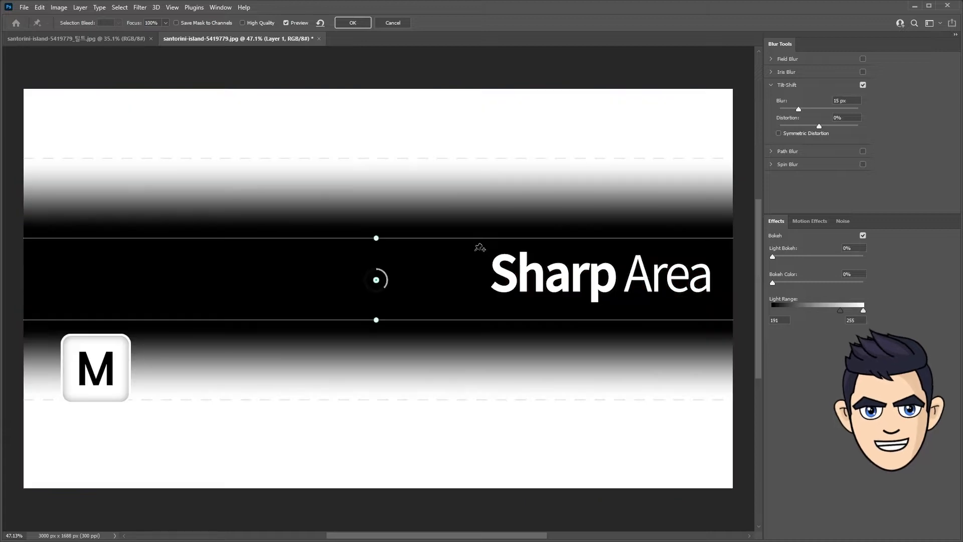
mouse_move(472, 159)
mouse_down()
mouse_move(477, 103)
mouse_move(488, 163)
mouse_move(486, 137)
mouse_up()
key(m)
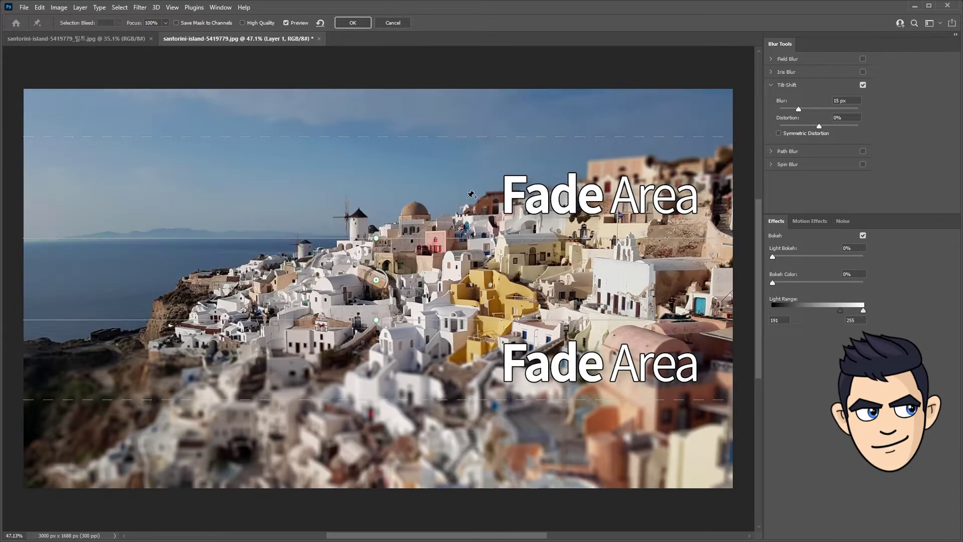
key(m)
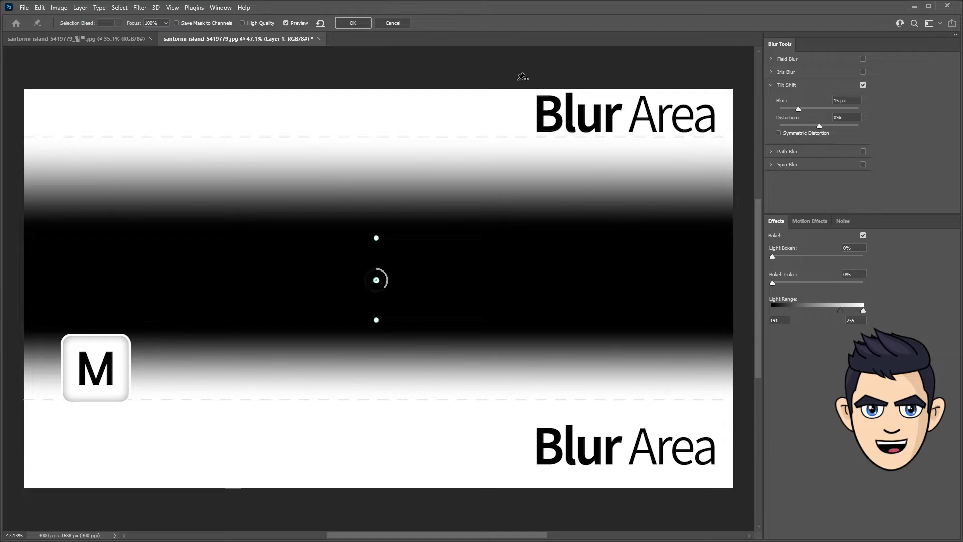
key(m)
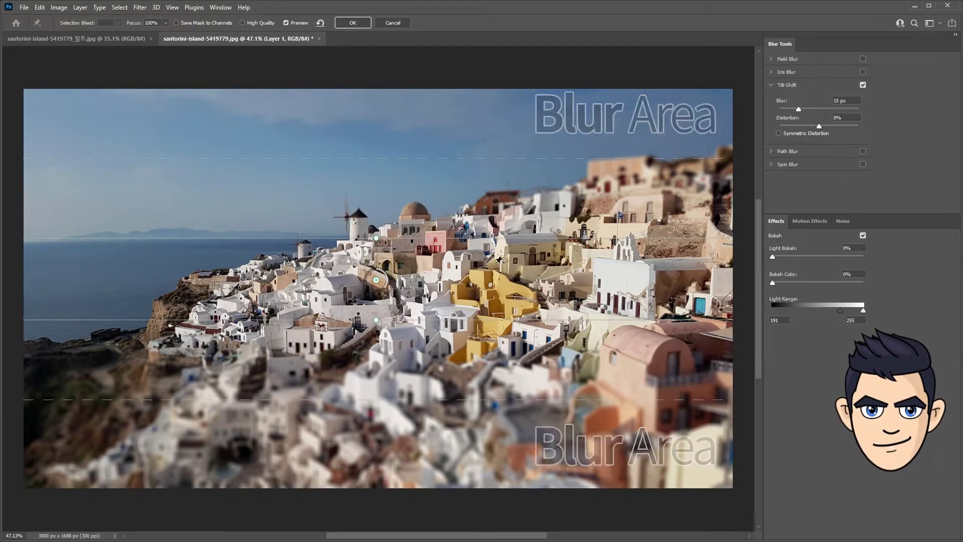
Step: Set the tilt-shift blur strength to 100 px
text(100)
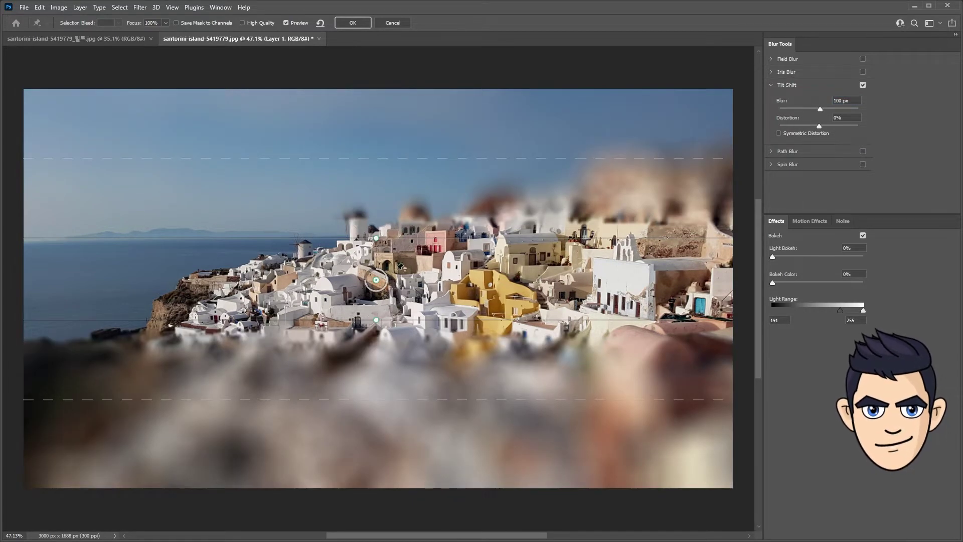
mouse_move(365, 286)
mouse_down()
mouse_move(372, 294)
mouse_move(366, 287)
mouse_up()
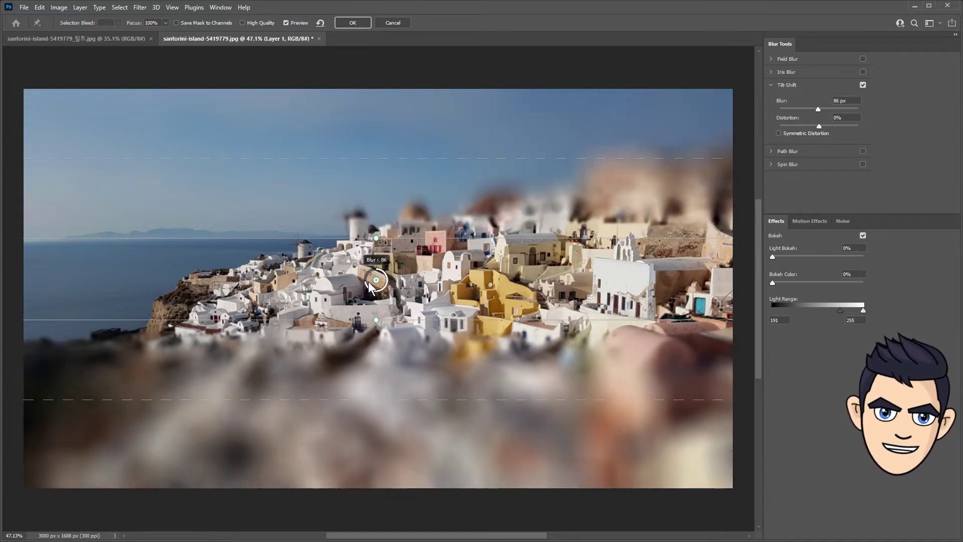
text(100)
key(Return)
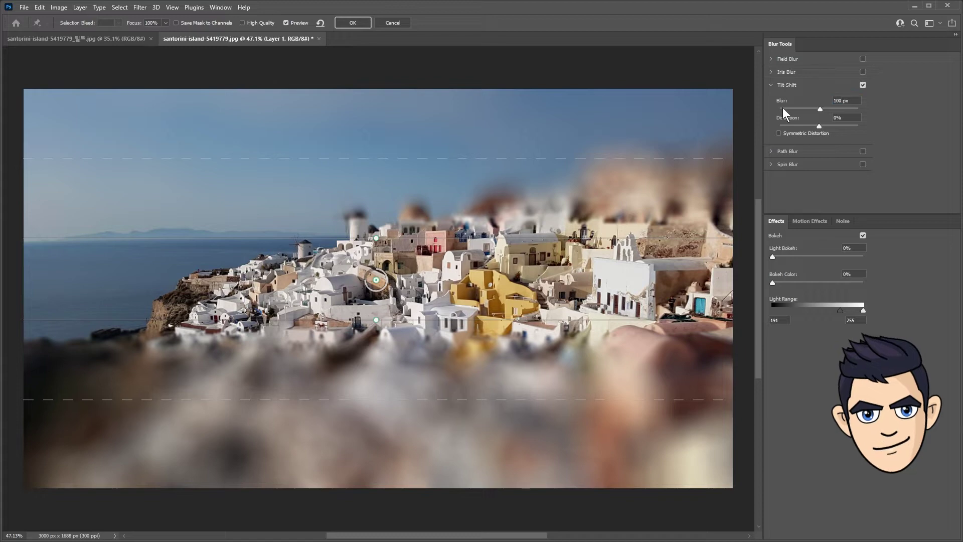
Step: Reposition the sharp band edges on the town and widen the lower fade zone
mouse_move(418, 276)
mouse_down()
mouse_move(417, 337)
mouse_move(412, 317)
mouse_up()
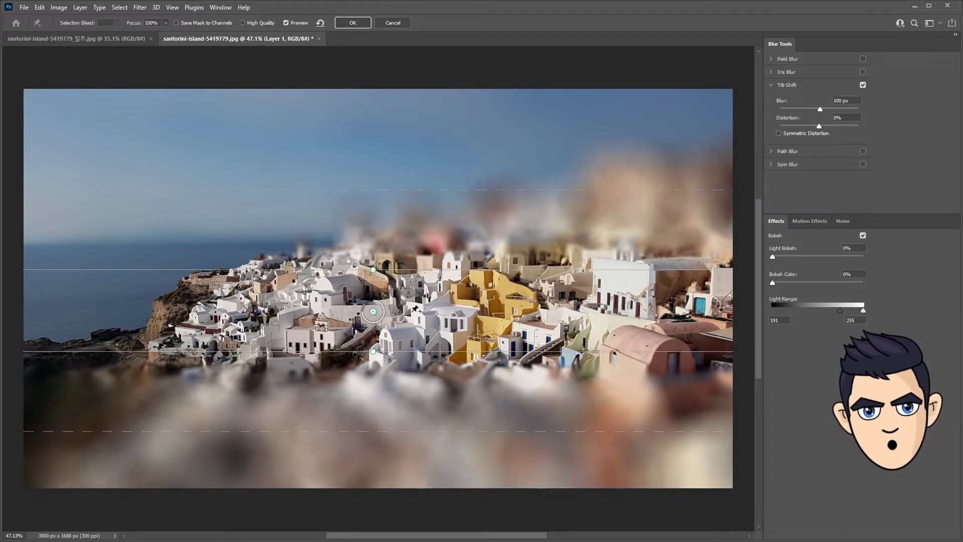
drag(448, 270, 449, 240)
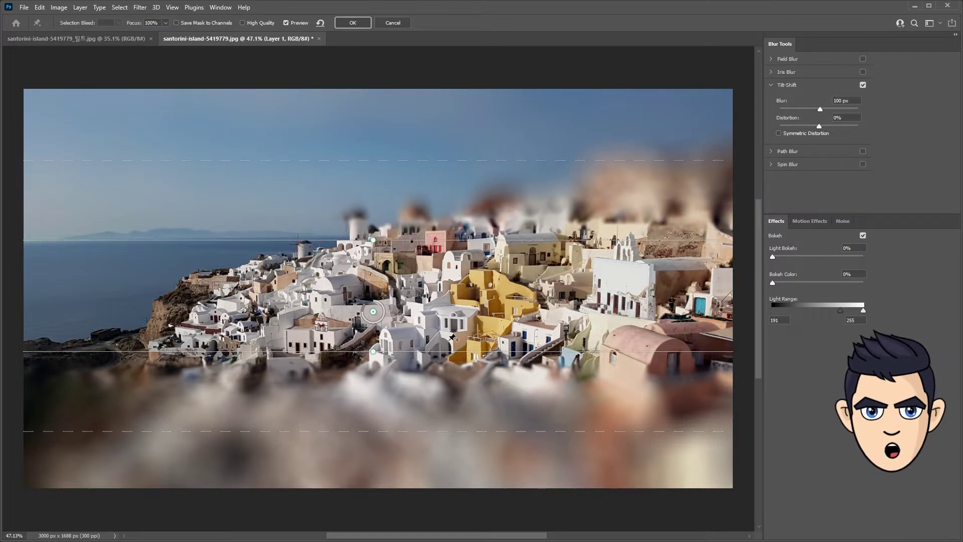
drag(449, 351, 449, 344)
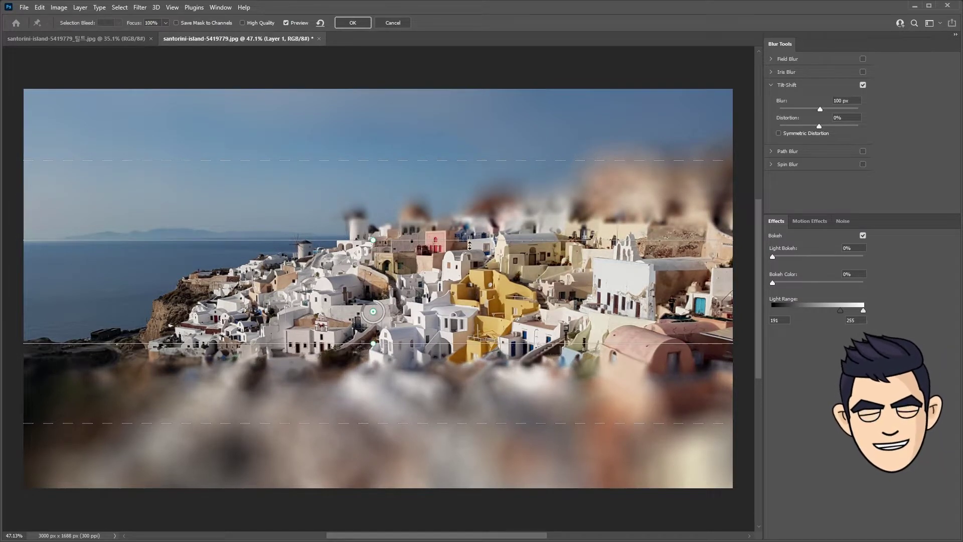
drag(471, 427, 471, 447)
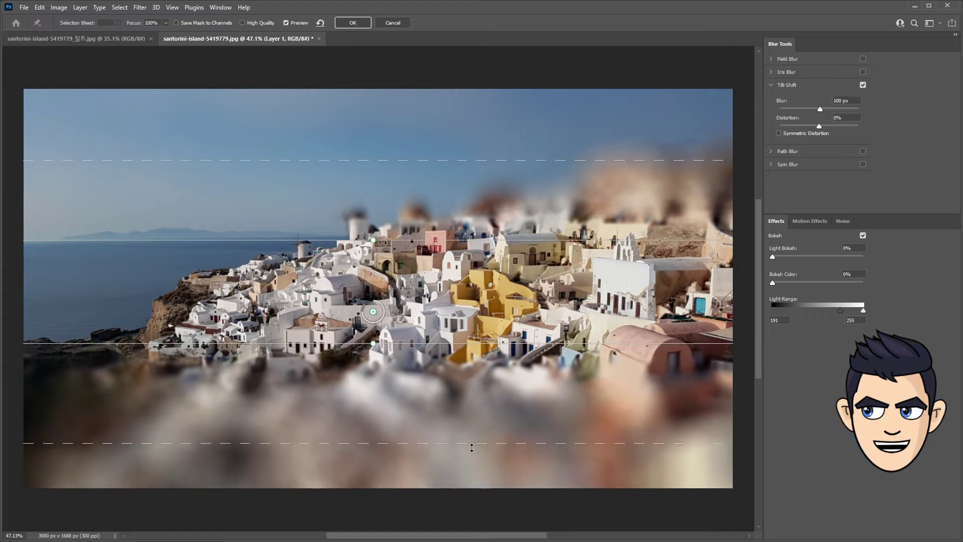
Step: Lower and narrow the focus band over the town, trying a tilt before returning it horizontal
key(m)
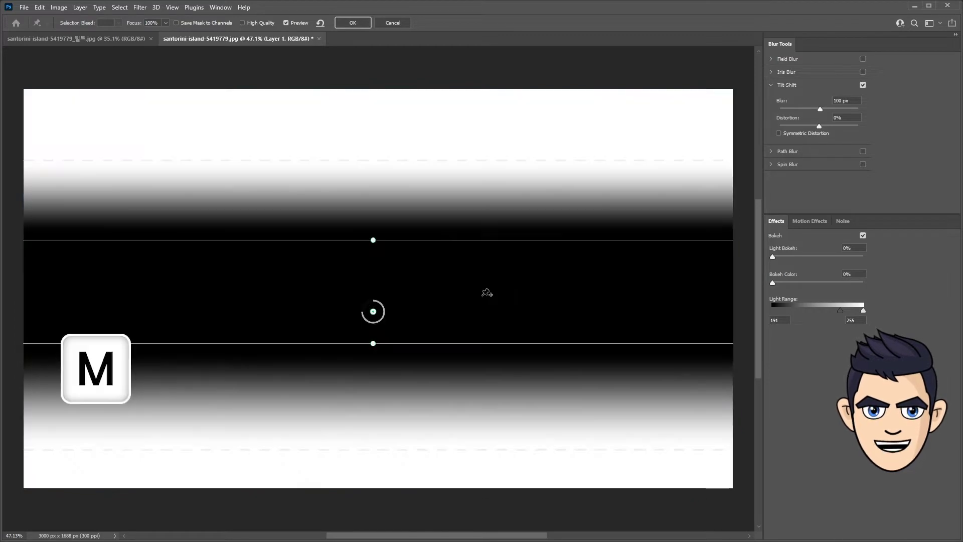
mouse_move(486, 298)
mouse_down()
mouse_move(483, 337)
mouse_move(486, 315)
mouse_up()
key(m)
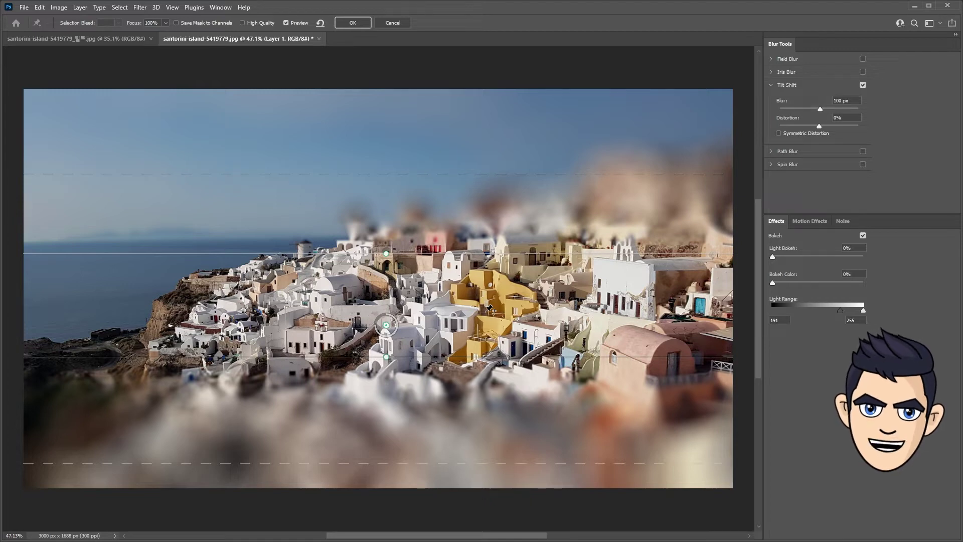
drag(487, 359, 486, 354)
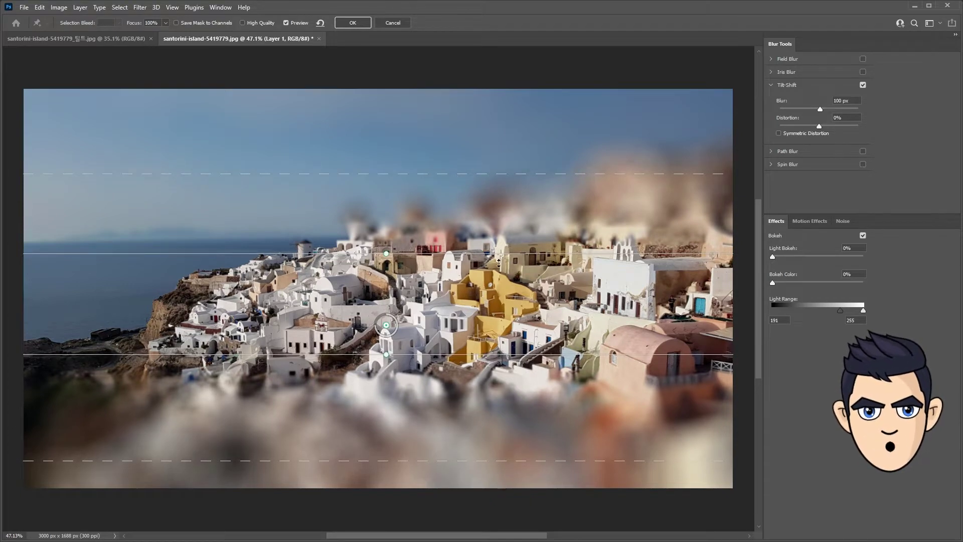
drag(506, 253, 509, 260)
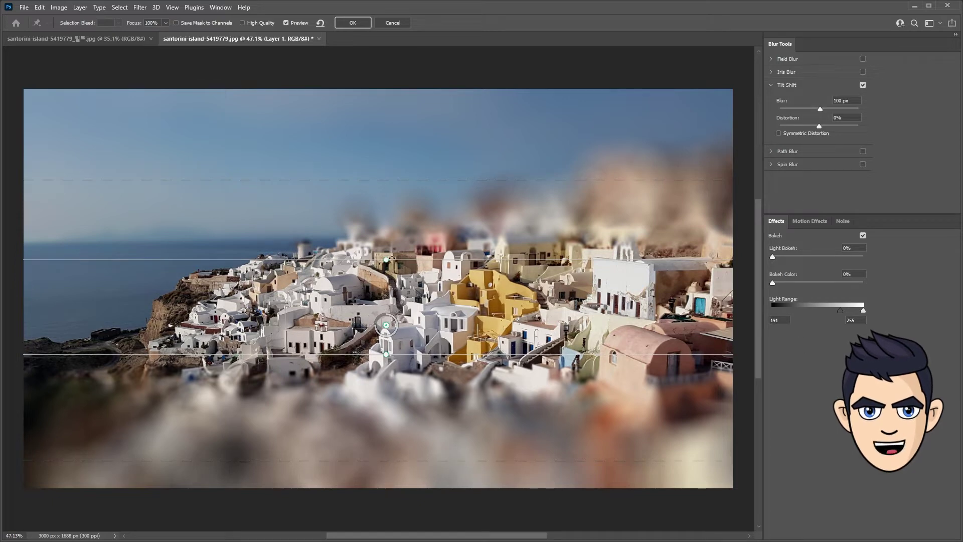
mouse_move(391, 258)
mouse_down()
mouse_move(365, 246)
mouse_move(400, 266)
mouse_move(379, 242)
mouse_move(374, 257)
mouse_up()
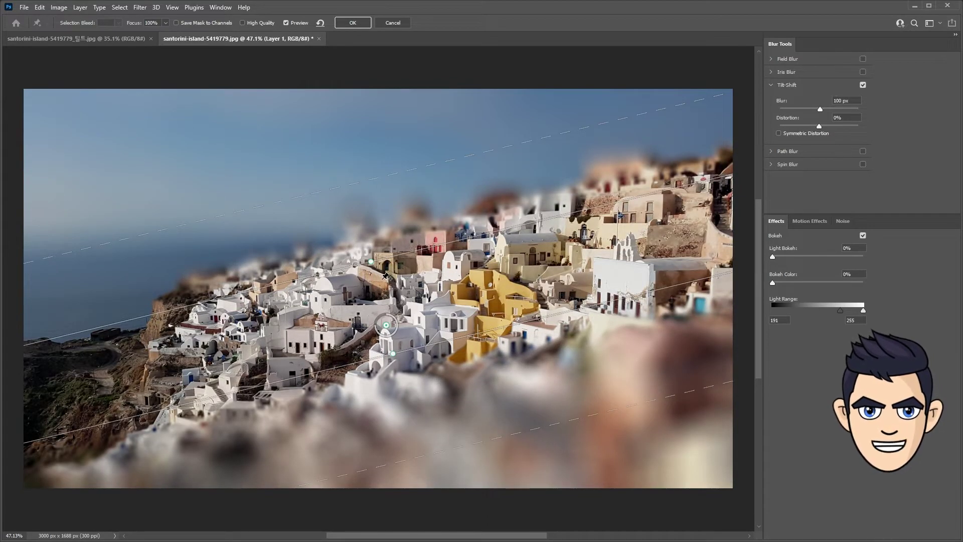
drag(392, 279, 386, 265)
Step: Straighten the tilt-shift band to horizontal and set its blur to 25 px
drag(554, 262, 554, 266)
double_click(840, 100)
text(25)
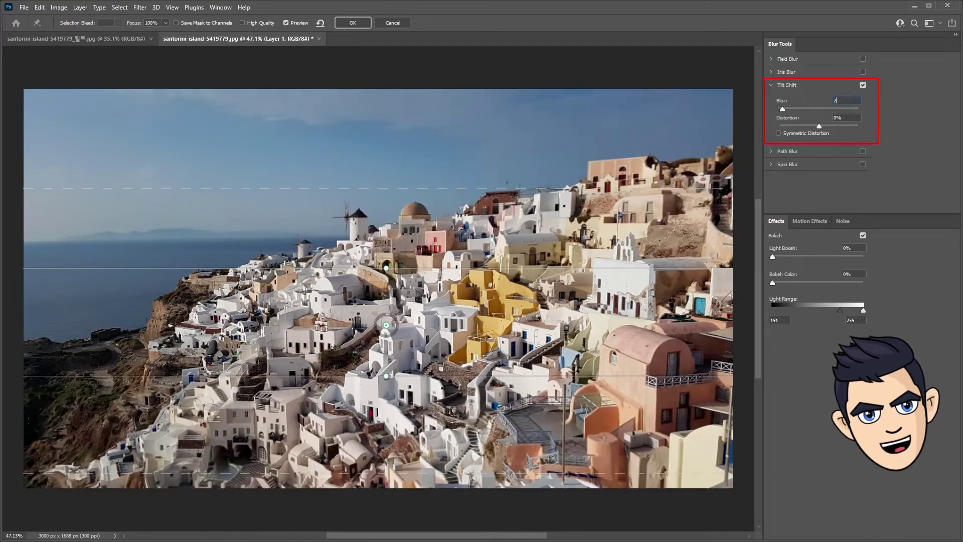
Step: Narrow the focus and fade lines around the town and apply the Blur Gallery smart filter
drag(502, 268, 502, 275)
drag(501, 375, 502, 370)
drag(503, 275, 504, 298)
drag(473, 370, 472, 384)
drag(472, 463, 473, 470)
drag(512, 213, 512, 207)
click(343, 23)
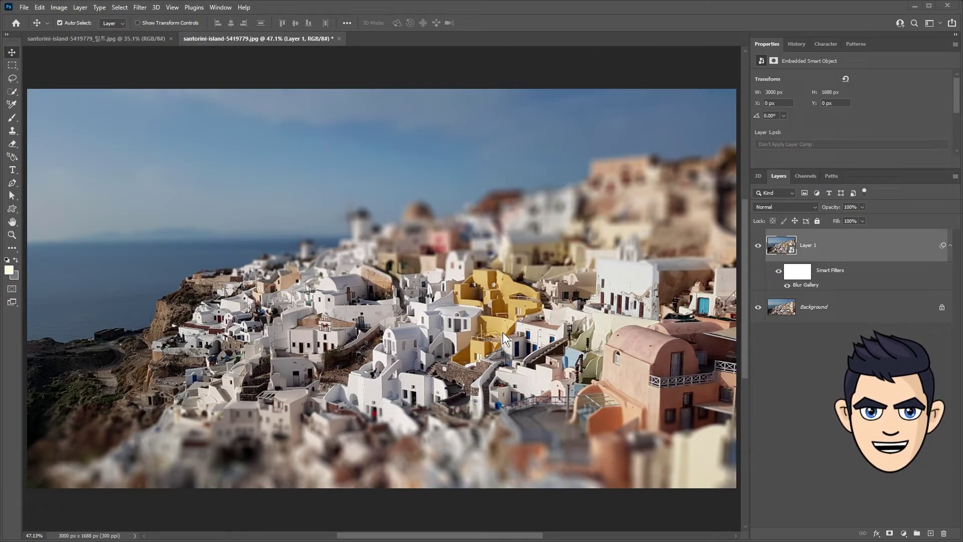
double_click(805, 284)
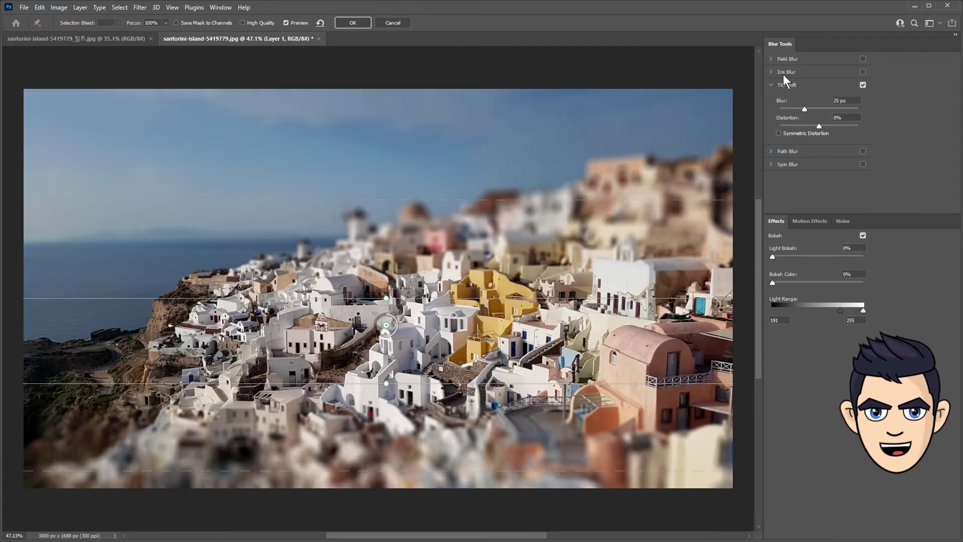
Step: Add a 15 px Iris Blur, turn off Tilt-Shift, and move the iris oval onto the town
click(862, 72)
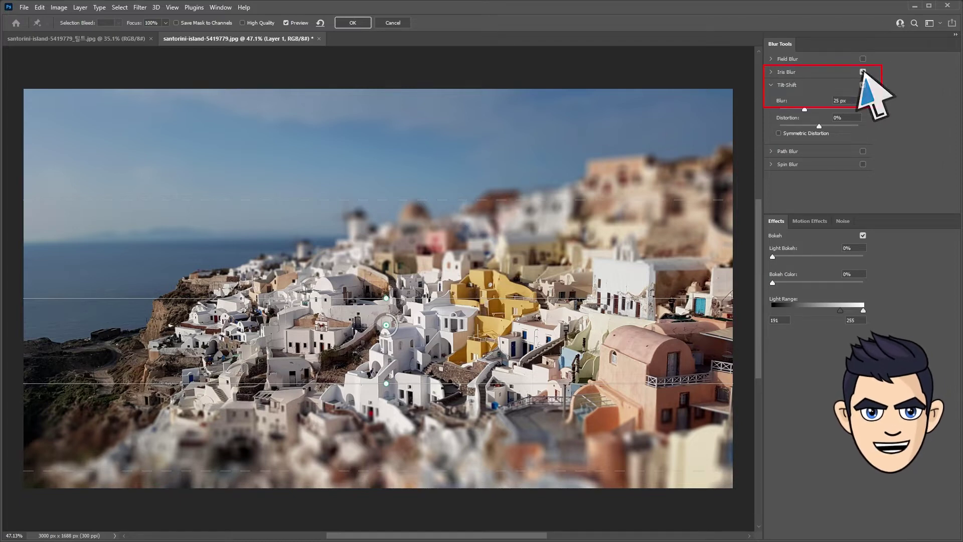
click(771, 72)
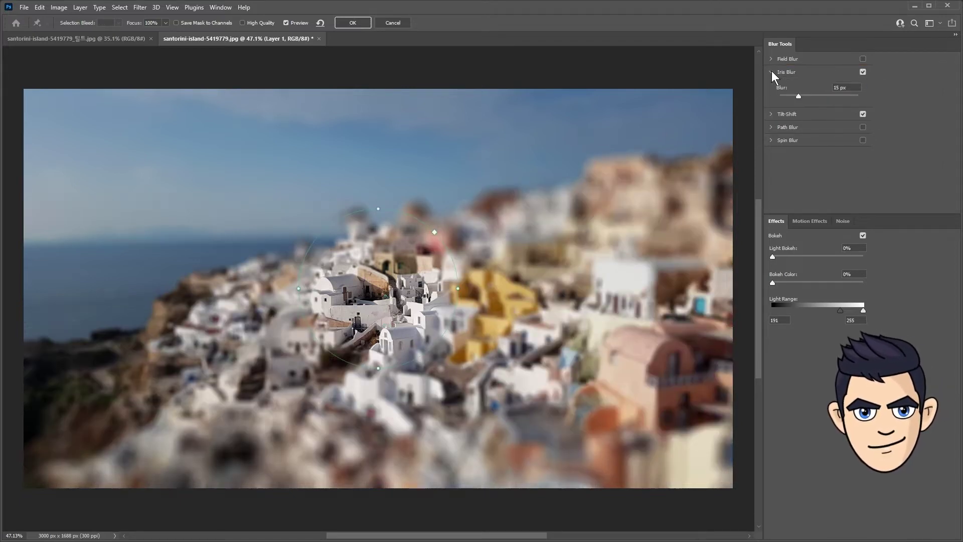
click(862, 114)
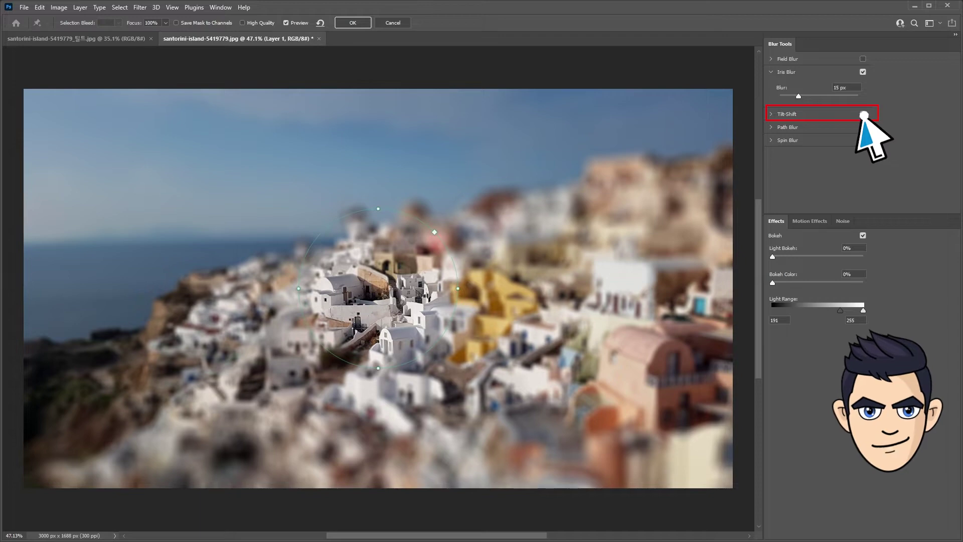
mouse_move(378, 289)
mouse_down()
mouse_move(354, 263)
mouse_move(387, 310)
mouse_up()
key(m)
Step: Stretch the iris oval wider, taller and boxier so its sharp area covers most of the town
drag(466, 280, 575, 292)
key(m)
drag(388, 222, 386, 175)
drag(384, 282, 407, 327)
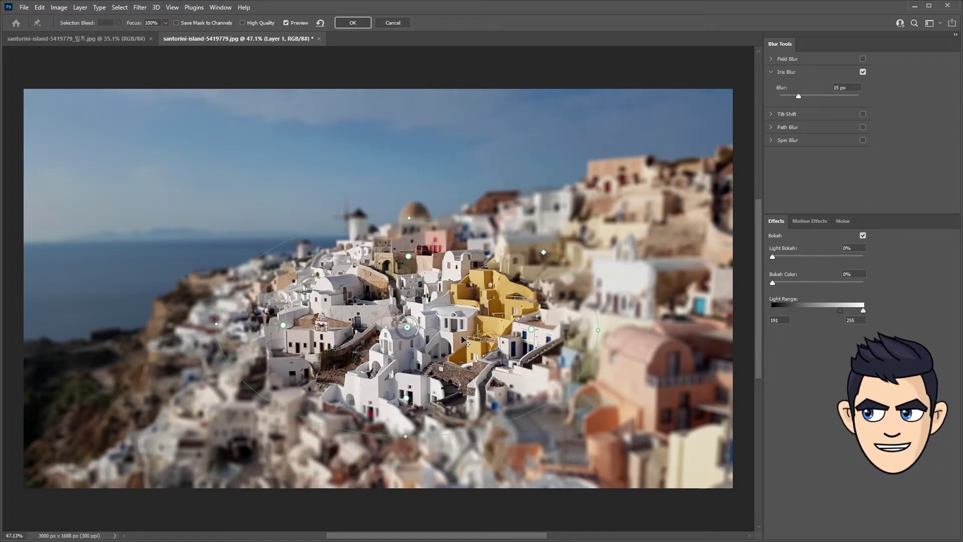
drag(600, 331, 711, 327)
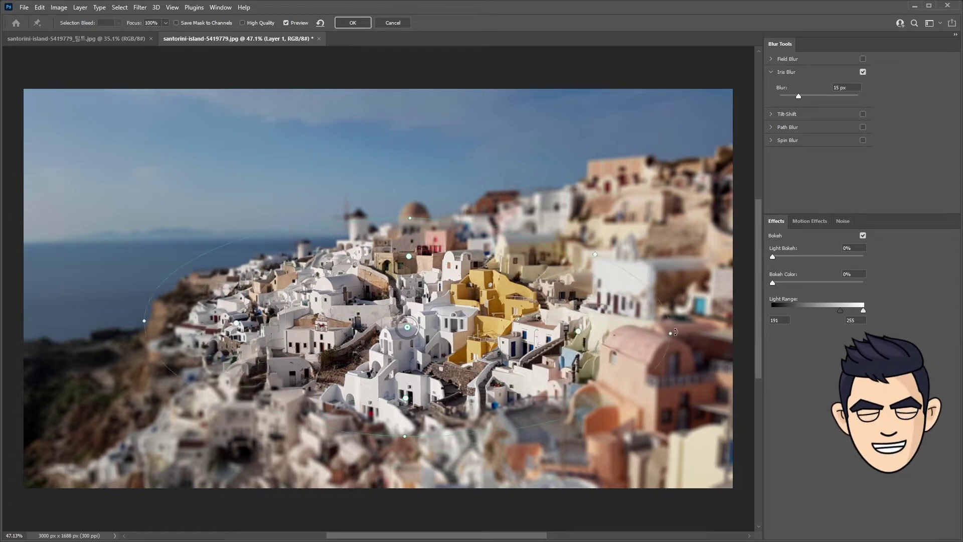
drag(594, 329, 554, 331)
drag(408, 327, 407, 340)
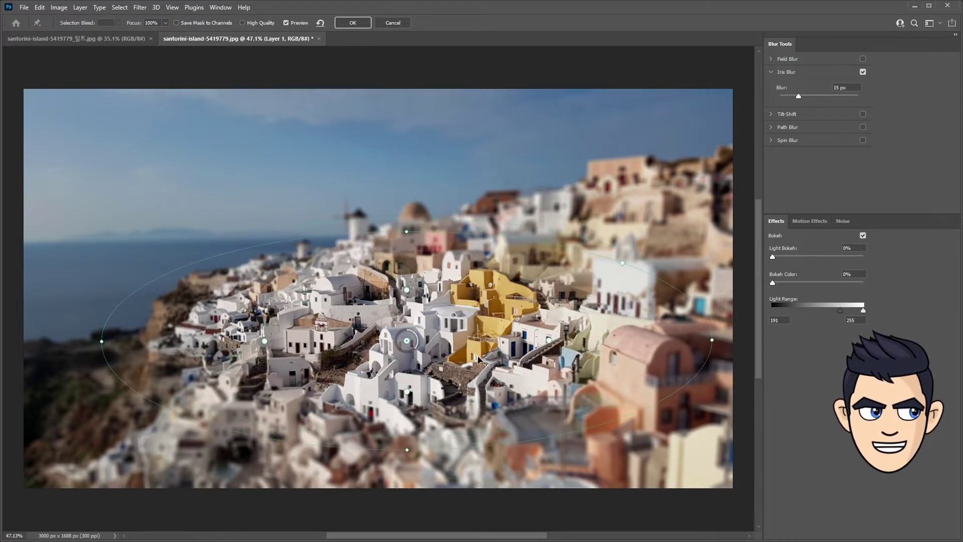
drag(416, 234, 407, 216)
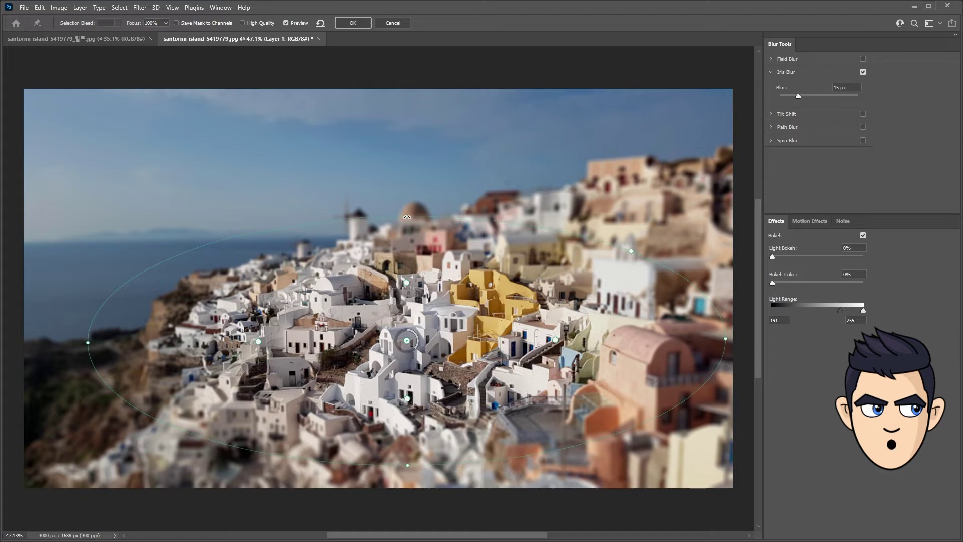
mouse_move(633, 251)
mouse_down()
mouse_move(683, 235)
mouse_move(640, 243)
mouse_up()
key(m)
key(m)
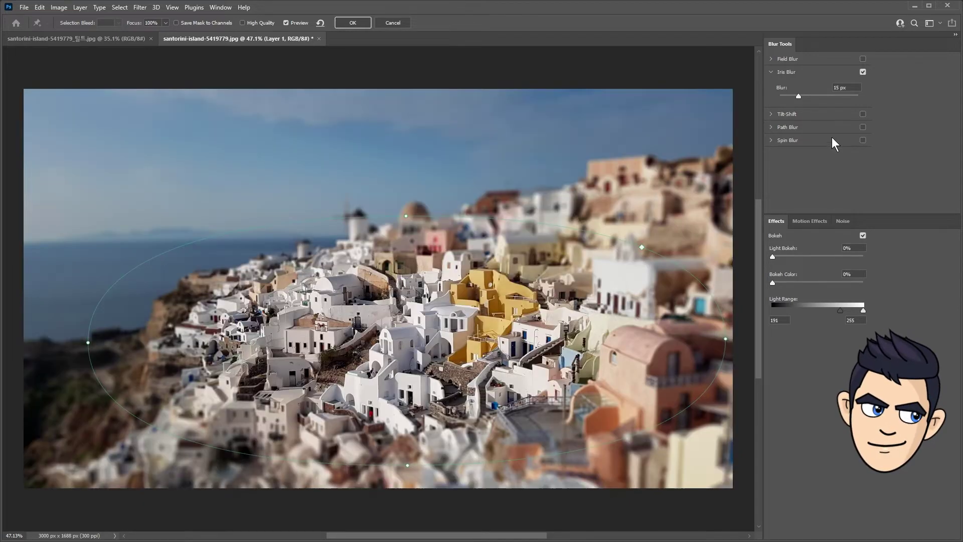
click(863, 115)
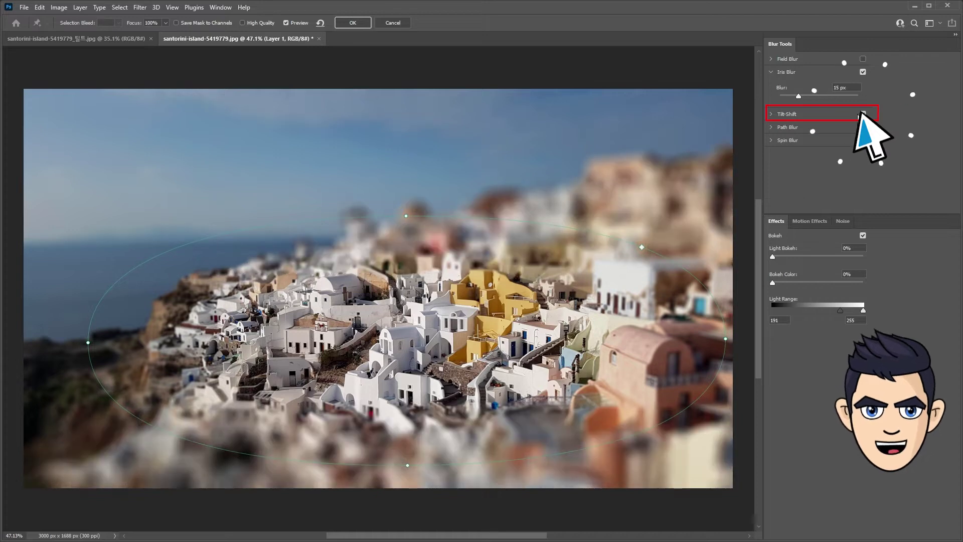
Step: Reduce the Iris Blur to 5 px so it combines with the tilt-shift blur
mouse_move(486, 360)
key(m)
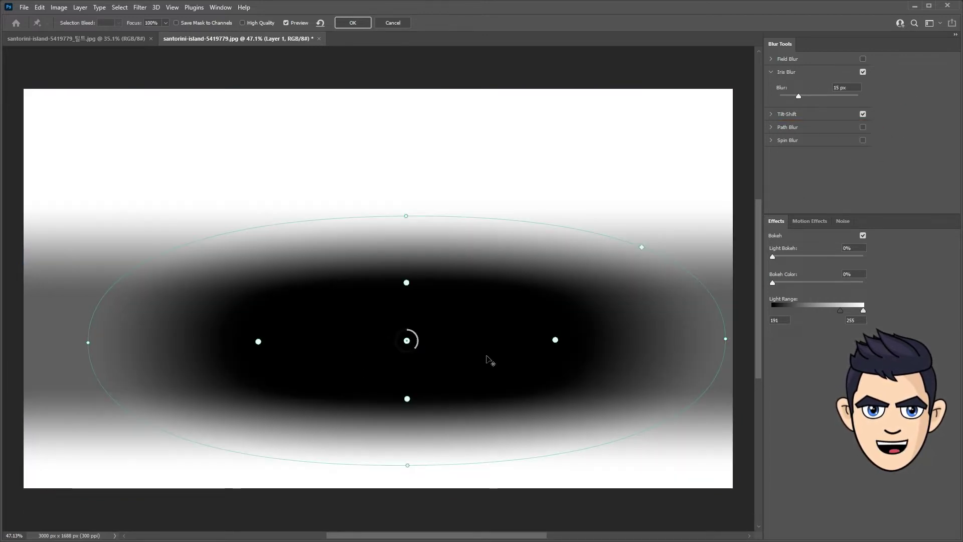
key(m)
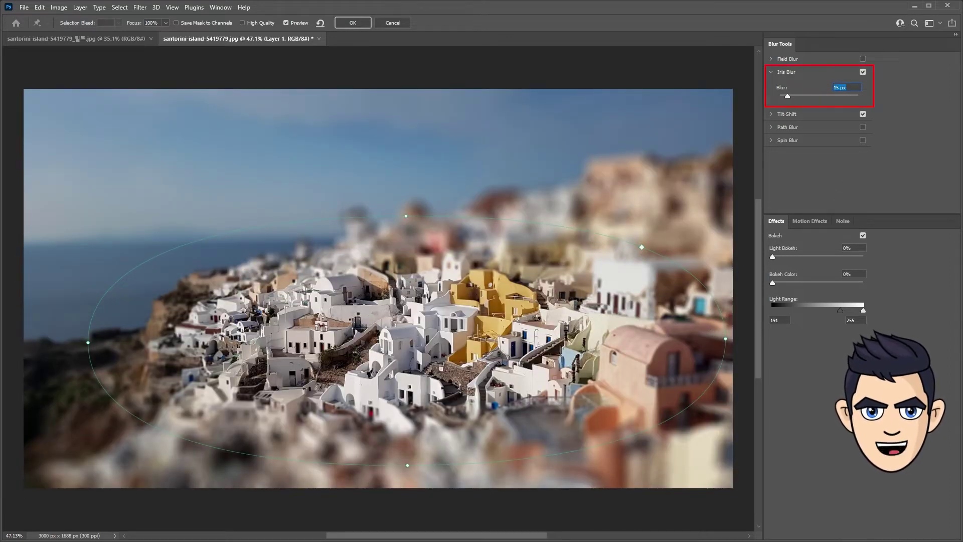
text(5)
text(m)
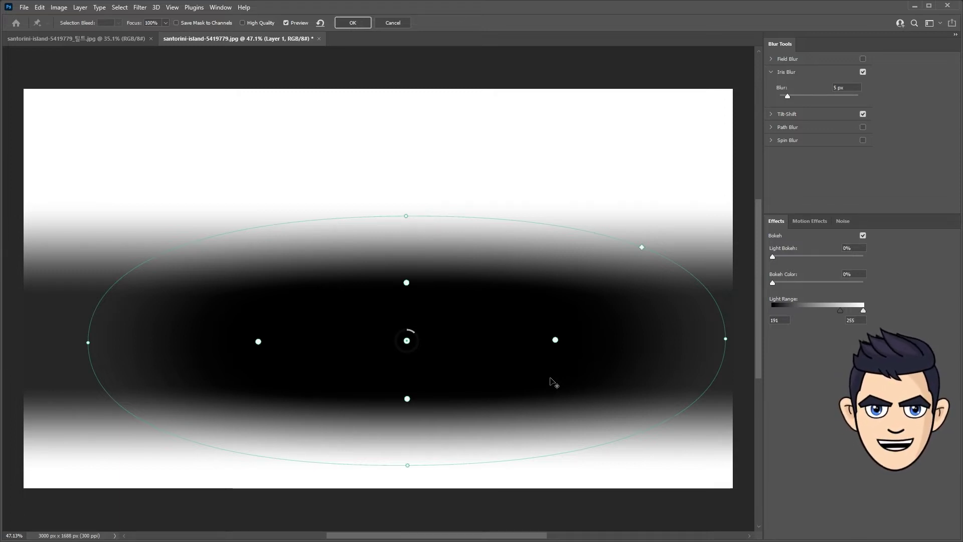
key(m)
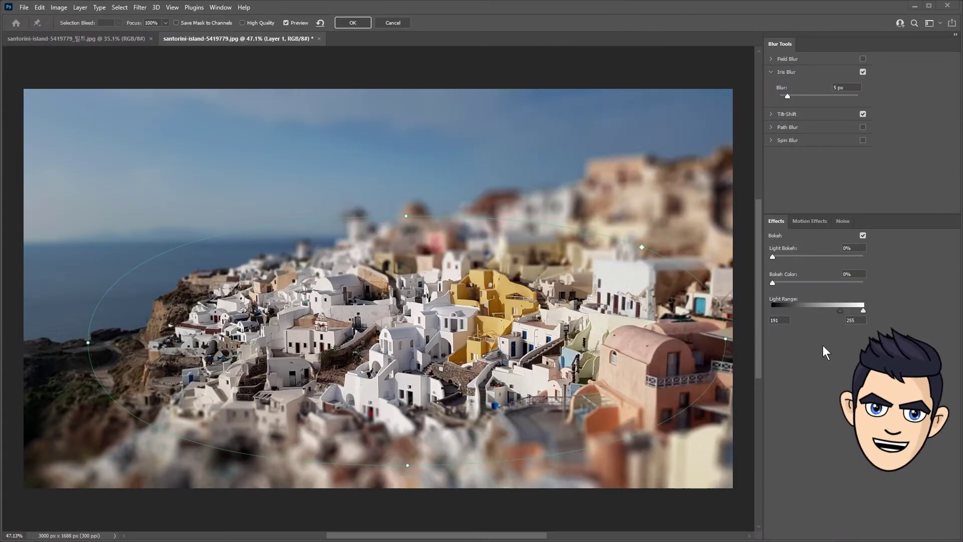
Step: Add warm bokeh: Light Bokeh 38%, Bokeh Color 62%, Light Range starting at 217
drag(773, 256, 822, 265)
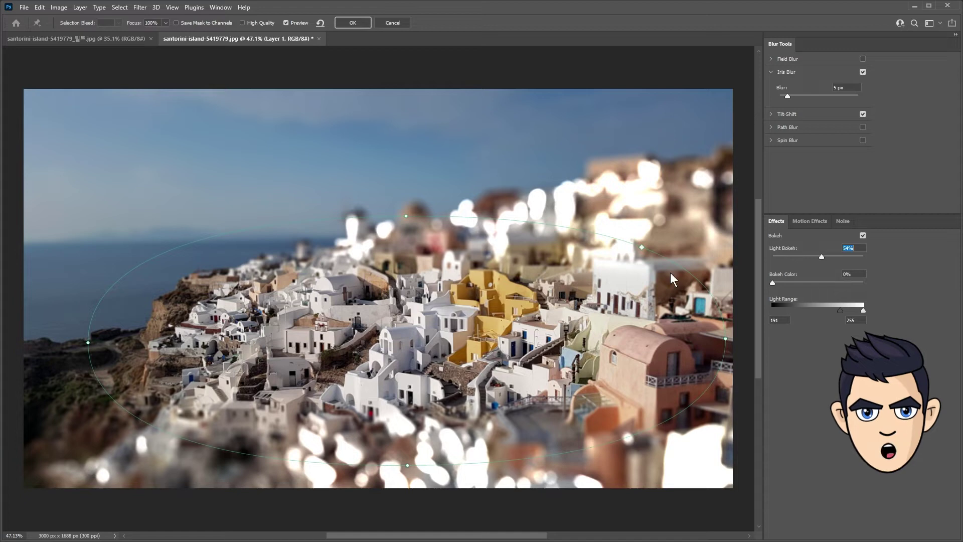
mouse_move(772, 282)
mouse_down()
mouse_move(829, 284)
mouse_move(834, 311)
mouse_move(859, 310)
mouse_move(847, 311)
mouse_up()
mouse_move(822, 256)
mouse_down()
mouse_move(810, 257)
mouse_move(850, 314)
mouse_move(807, 259)
mouse_up()
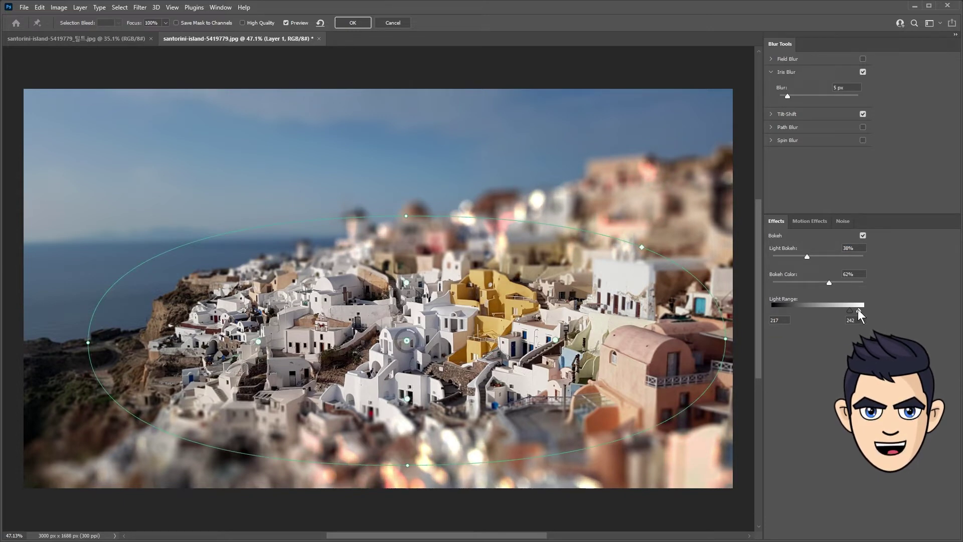
drag(858, 310, 859, 314)
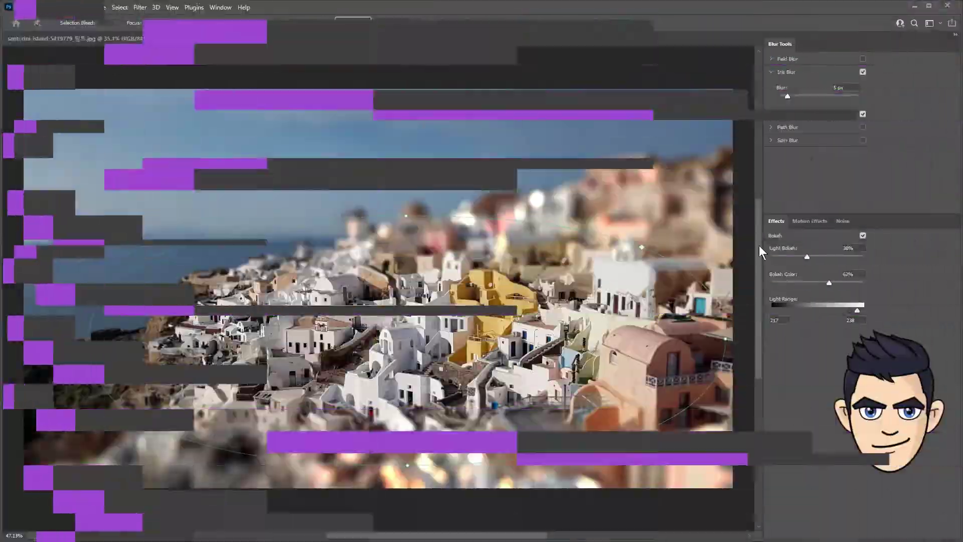
click(842, 220)
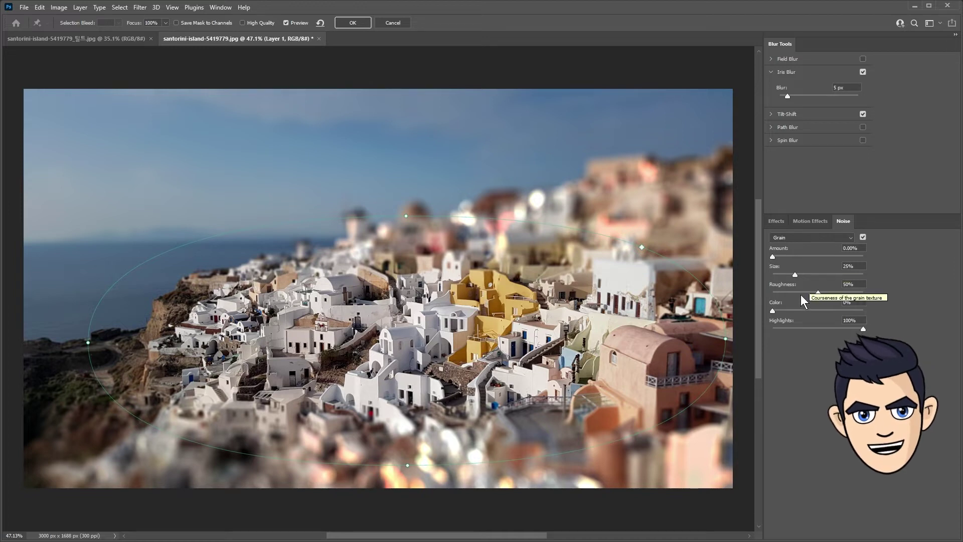
Step: Set the Blur Gallery grain Amount to 20% and commit the blur smart filter
drag(773, 256, 889, 278)
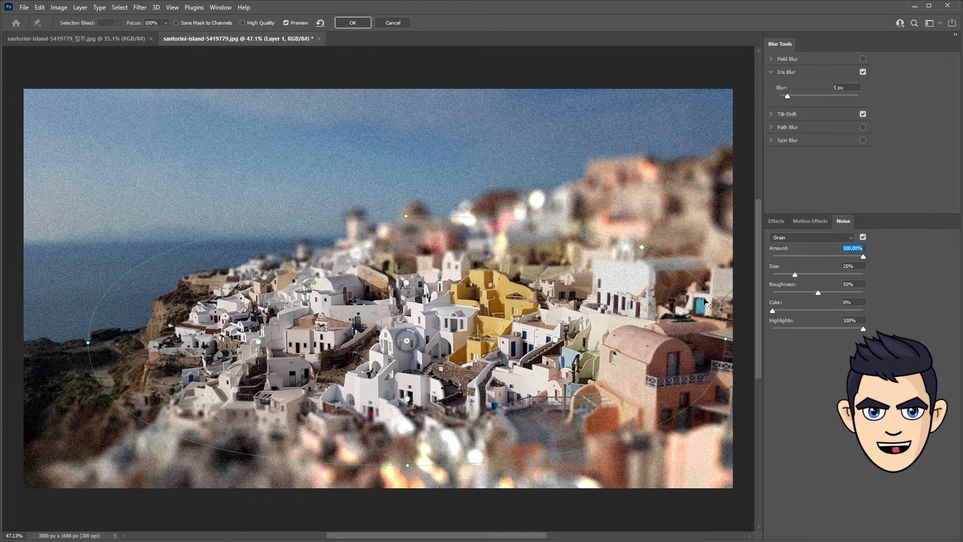
text(15)
key(Return)
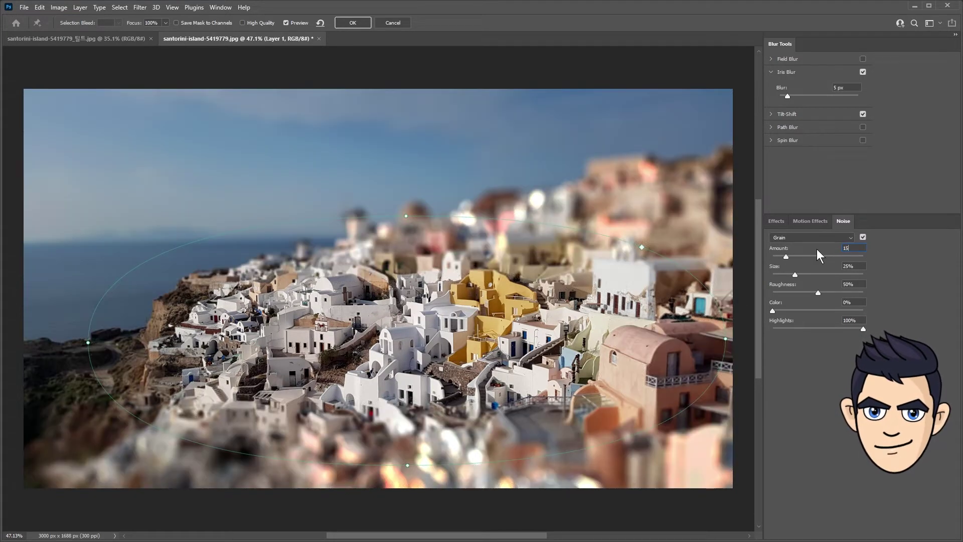
text(20)
key(Tab)
key(Tab)
click(352, 23)
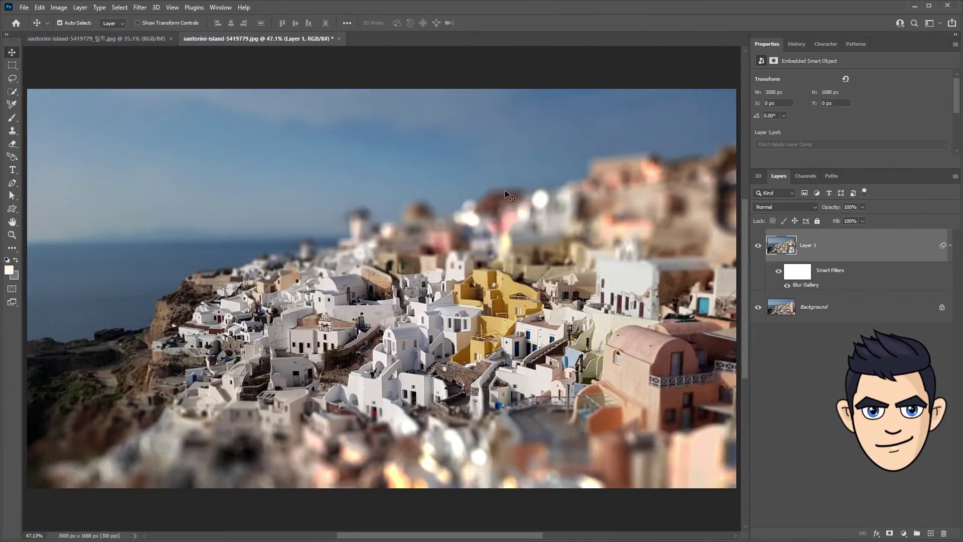
click(141, 7)
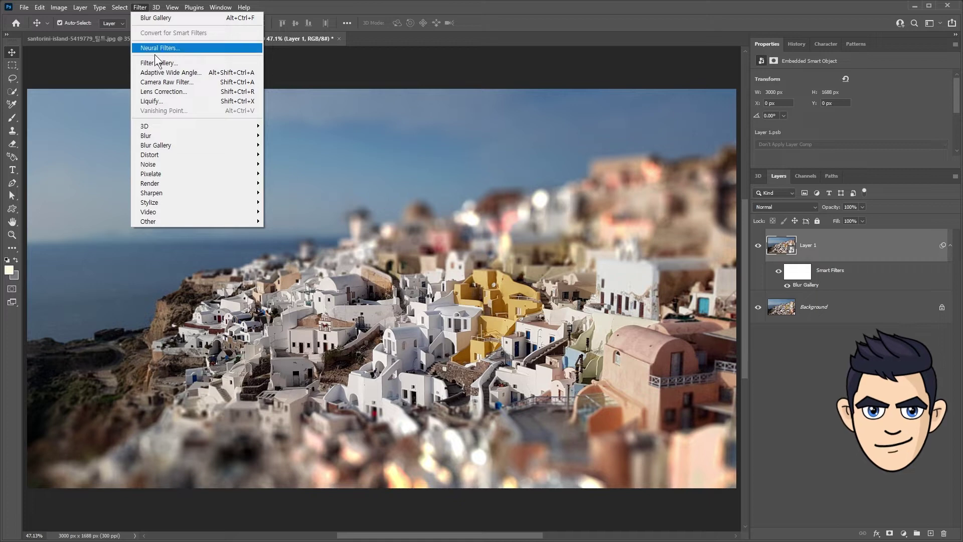
Step: Add a Lens Correction filter whose Custom Vignette Amount darkens the photo's edges
click(164, 92)
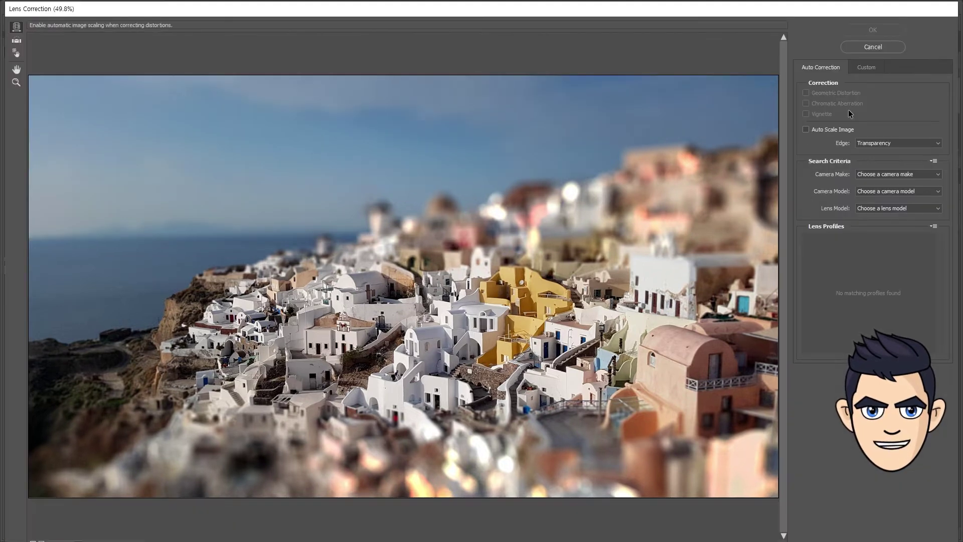
click(866, 67)
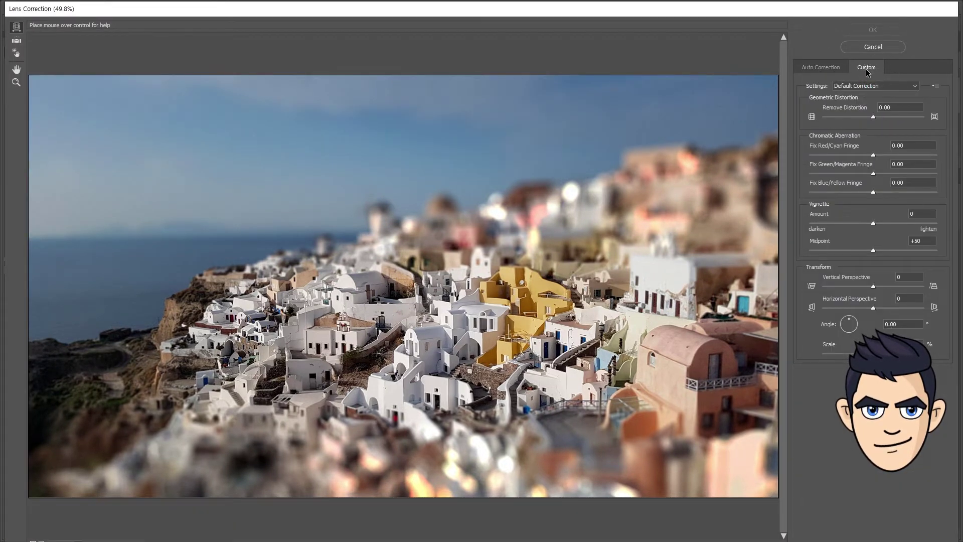
drag(874, 223, 857, 223)
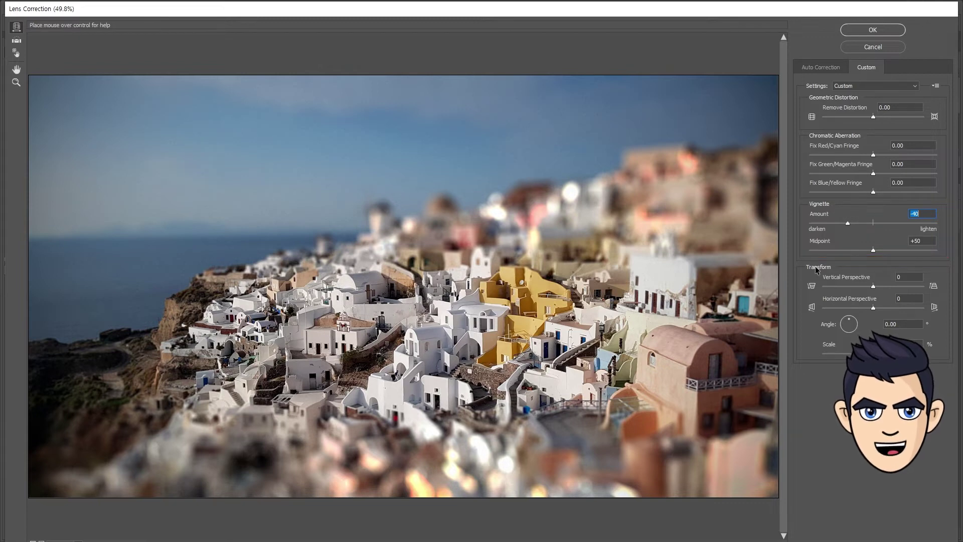
click(865, 30)
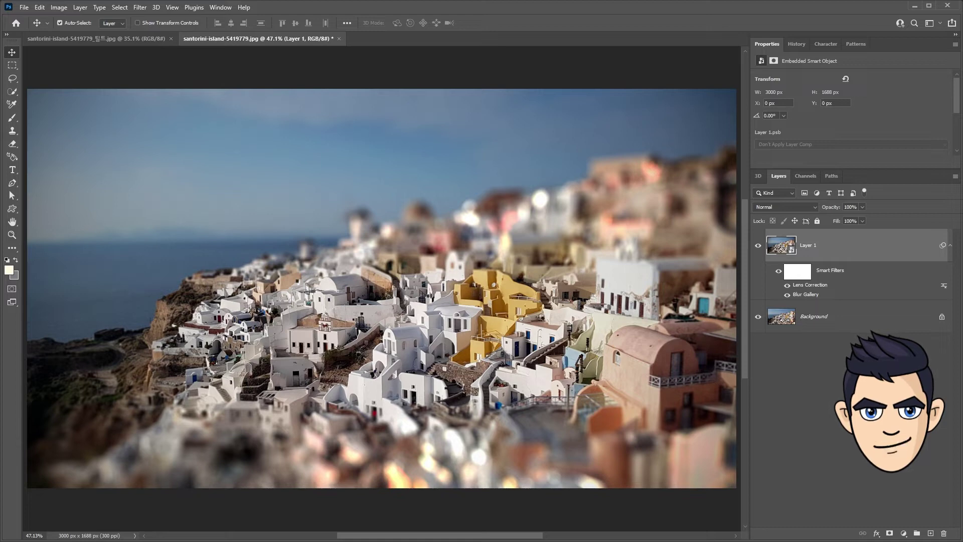
click(59, 7)
mouse_move(75, 33)
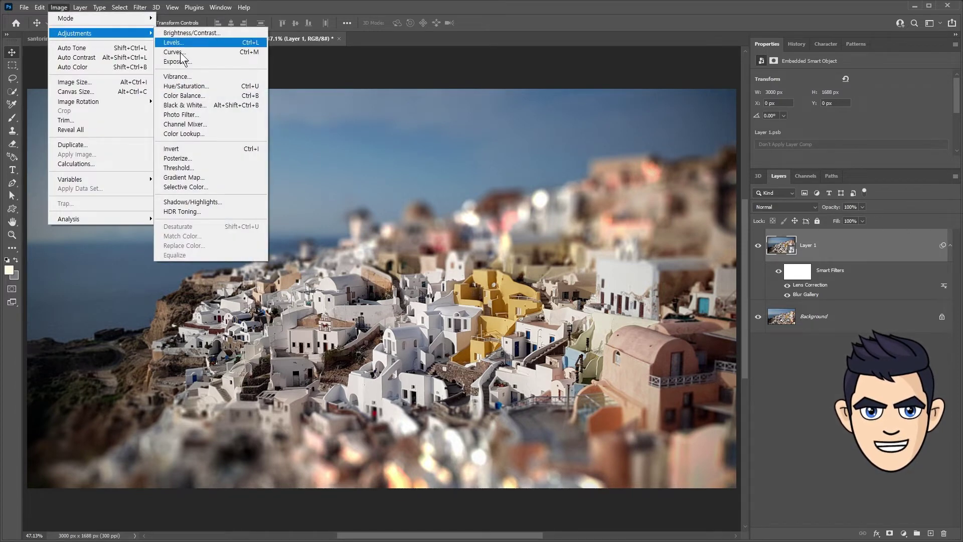
Step: Apply Hue/Saturation with Saturation 20, then apply a Levels adjustment
click(195, 89)
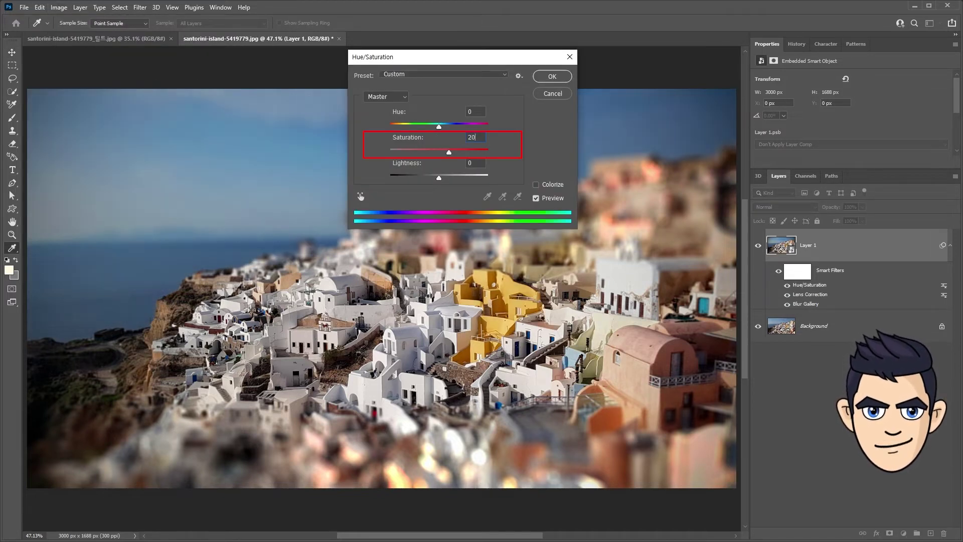
click(548, 78)
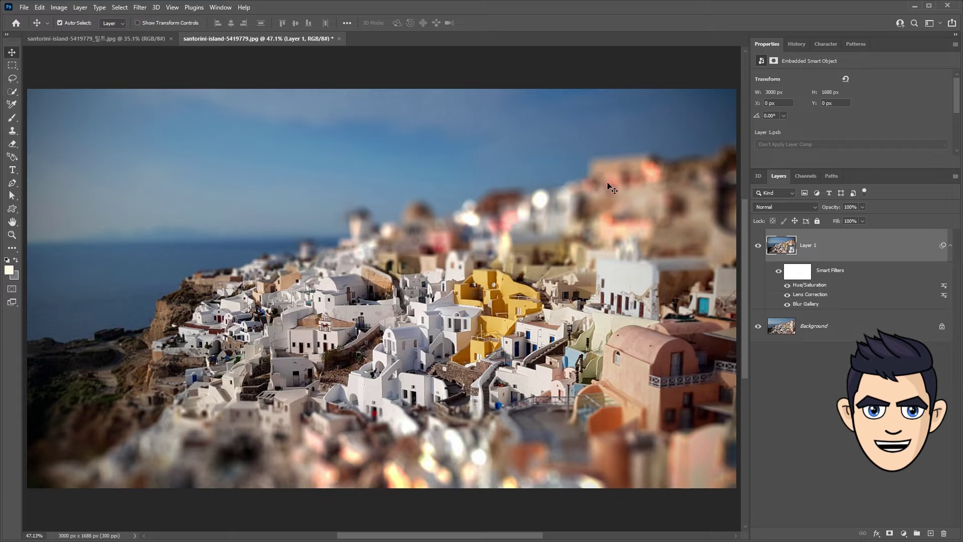
click(58, 7)
mouse_move(74, 33)
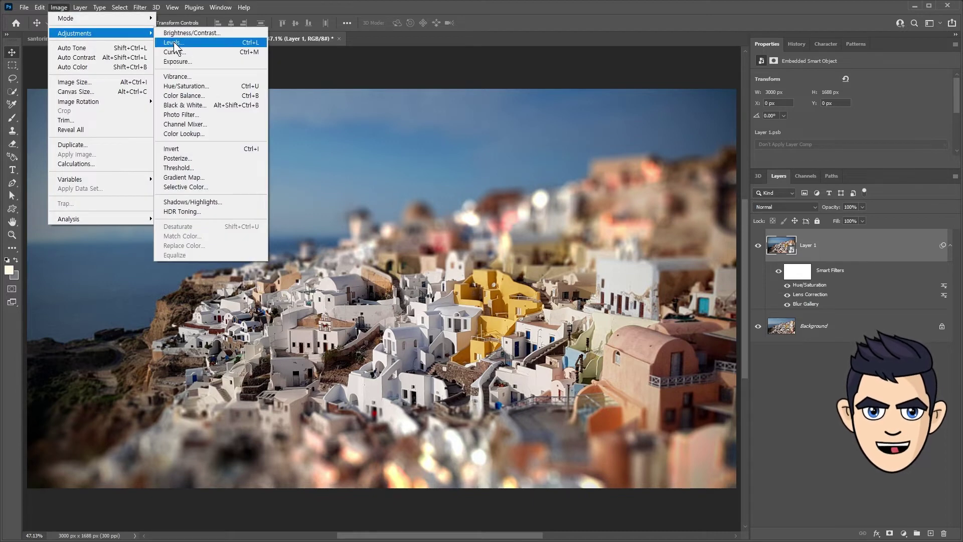
click(174, 43)
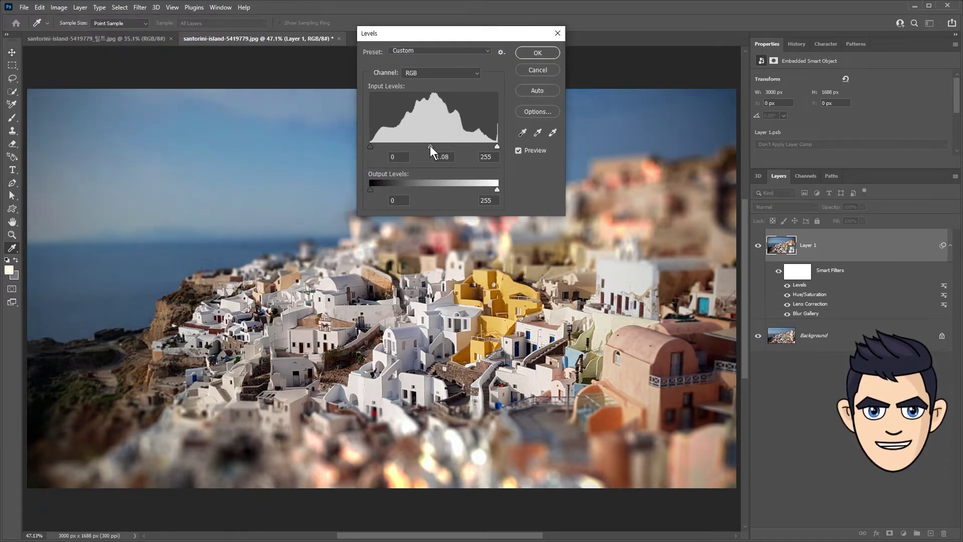
click(537, 52)
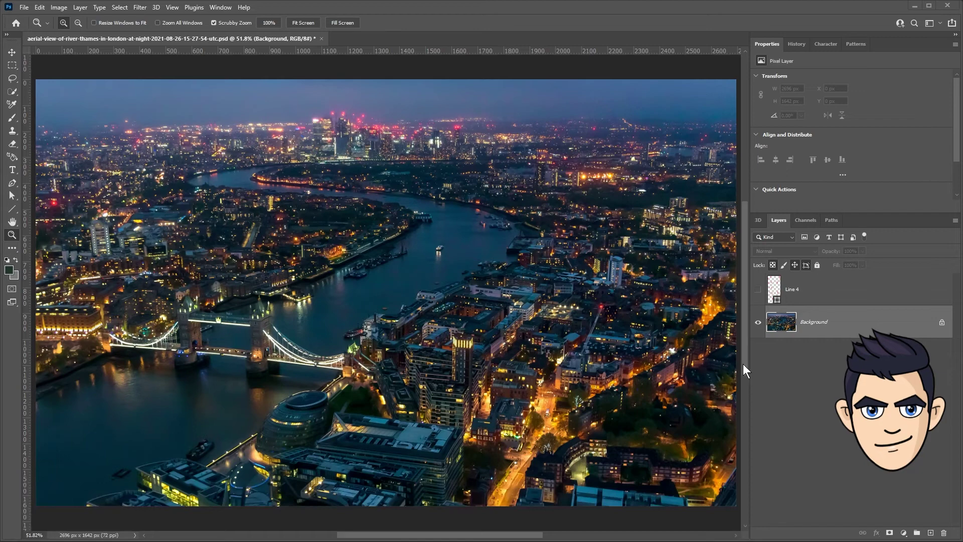
Step: Check the image's pixel dimensions without changes and duplicate Background as Background copy
click(62, 9)
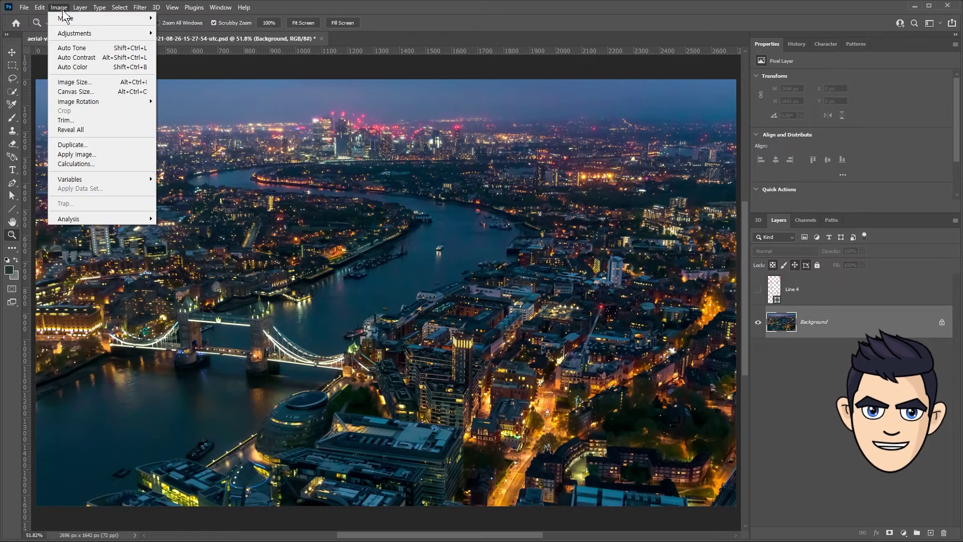
click(75, 80)
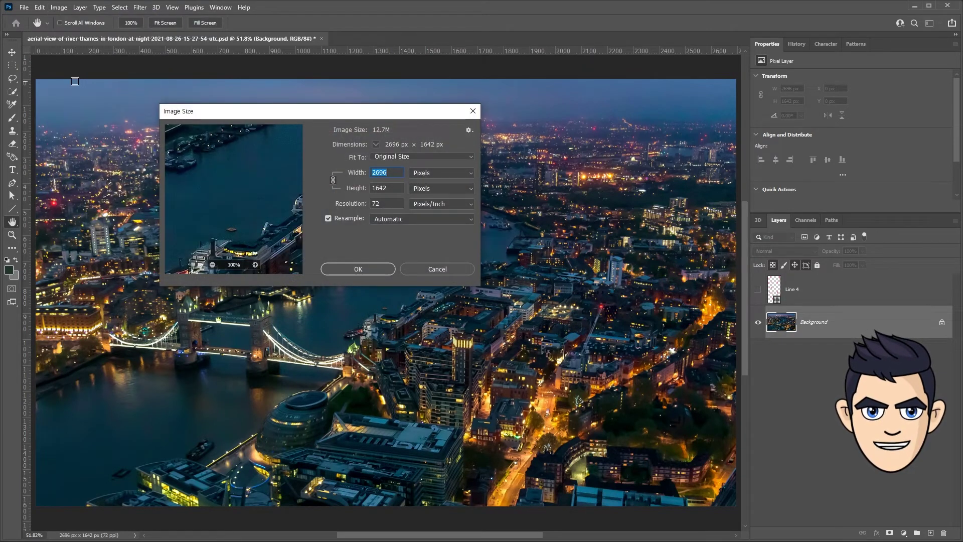
click(436, 269)
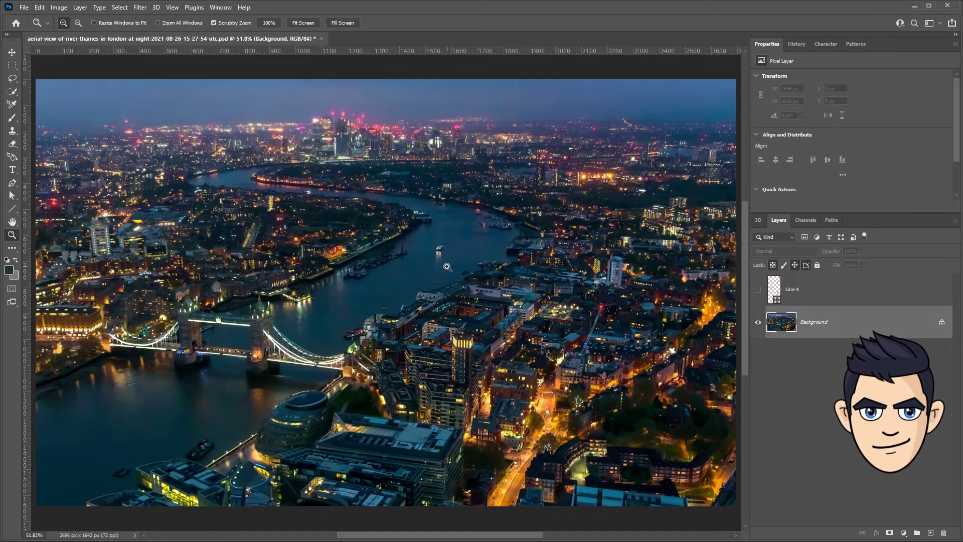
key(ctrl+j)
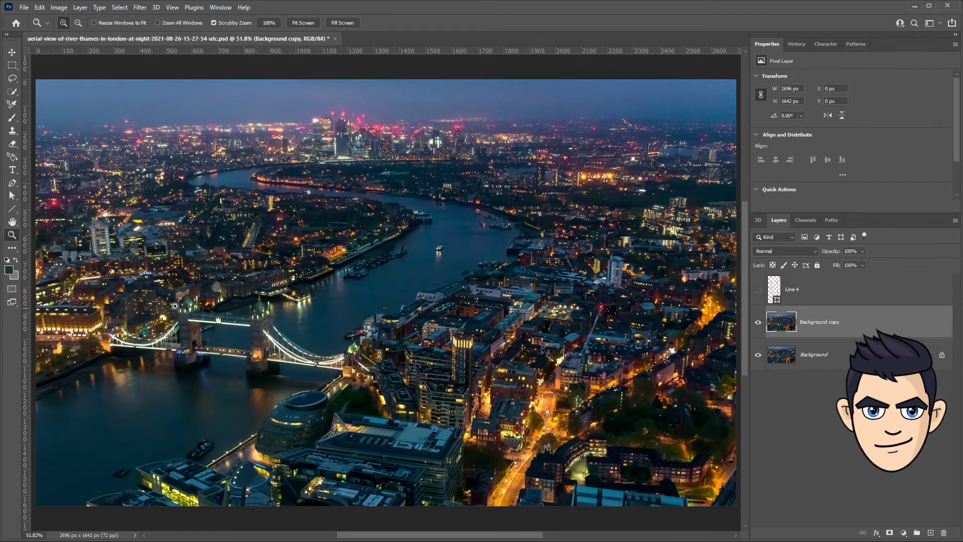
Step: Zoom to 100% on Tower Bridge and show Line 4's red reference lines
click(175, 333)
click(200, 361)
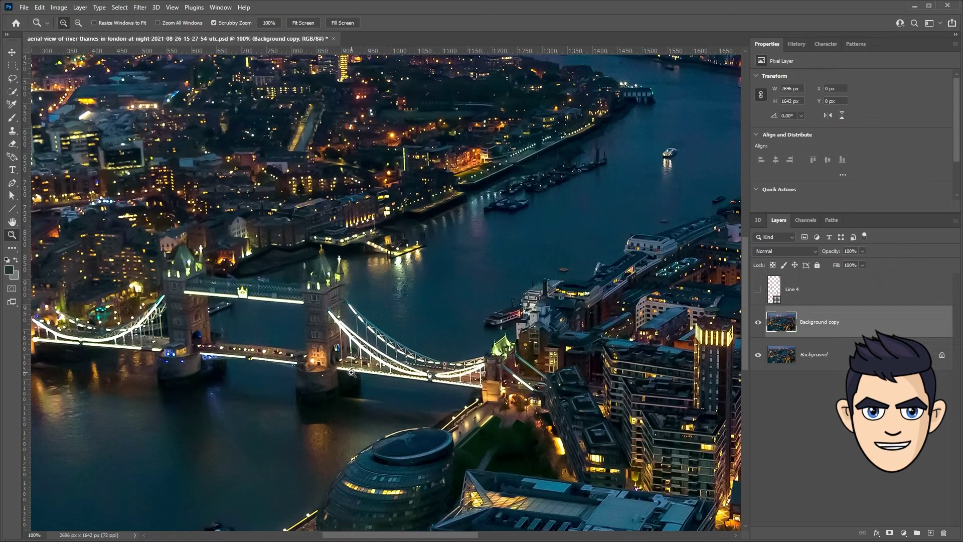
click(758, 289)
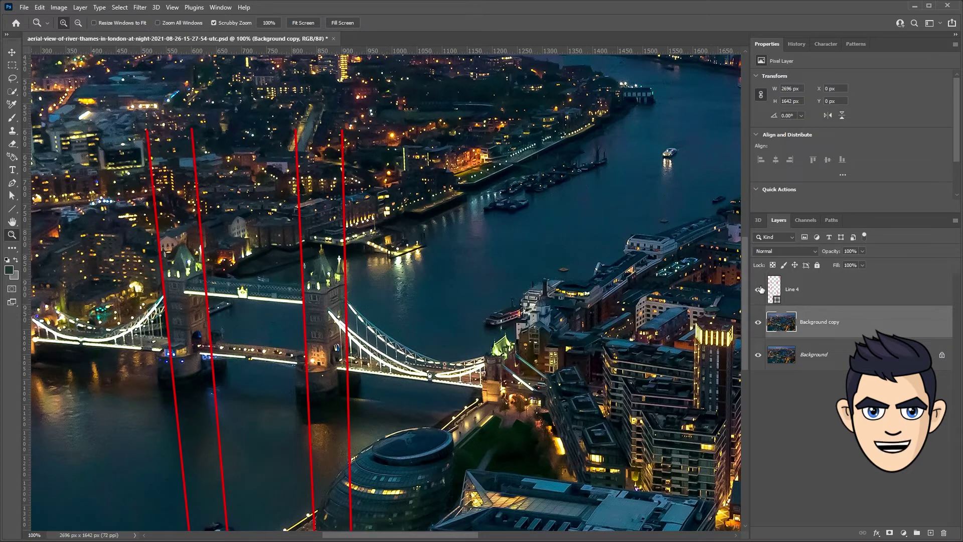
Step: Straighten the verticals with a perspective transform, pulling the top corners inward against a grid
key(ctrl+apostrophe)
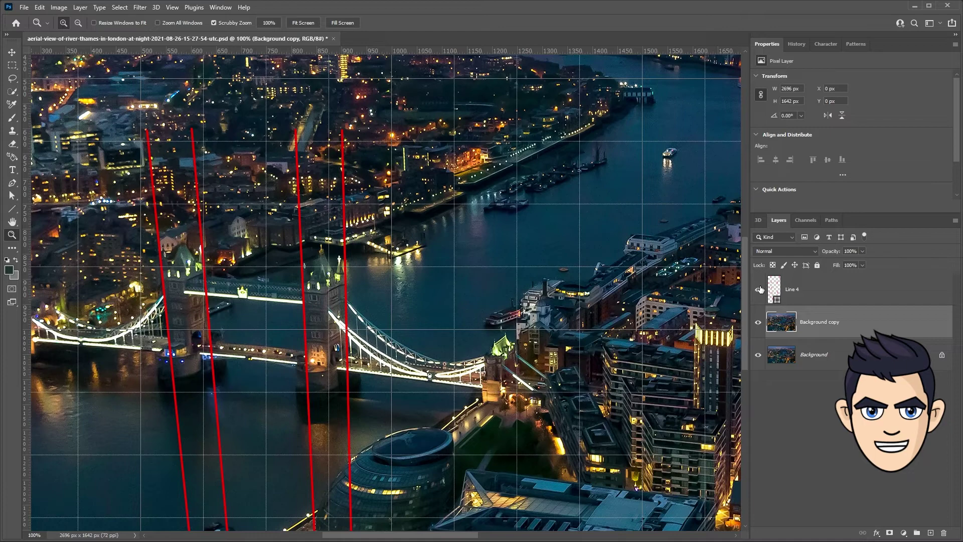
key(ctrl+0)
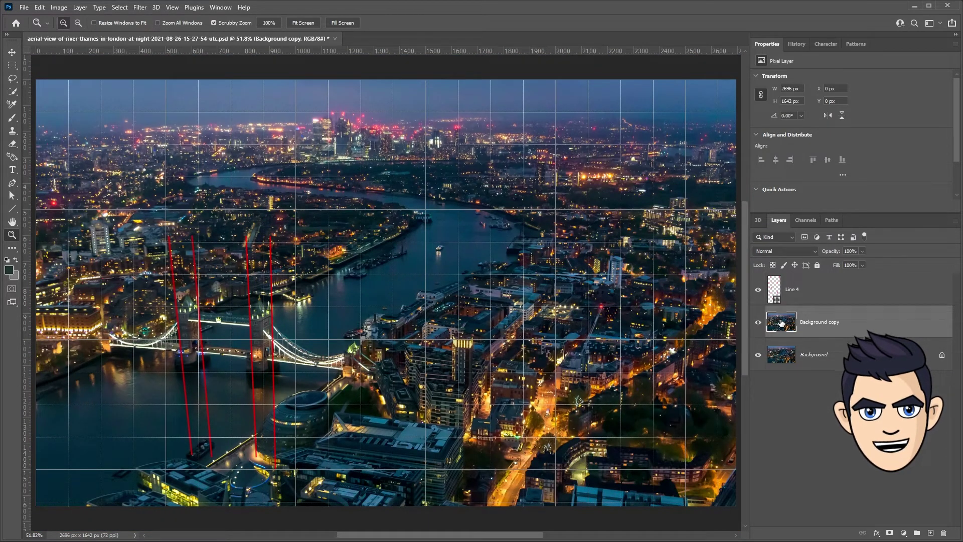
click(758, 290)
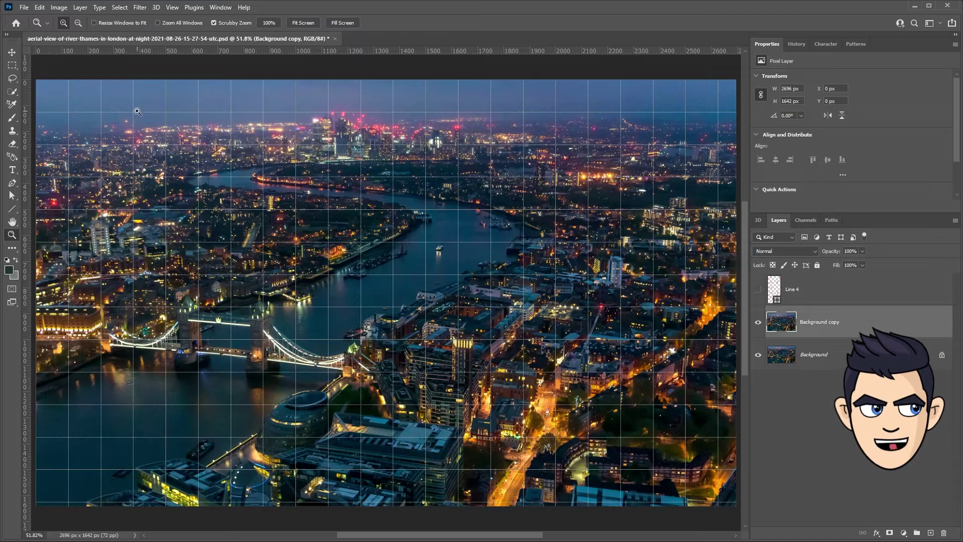
click(40, 7)
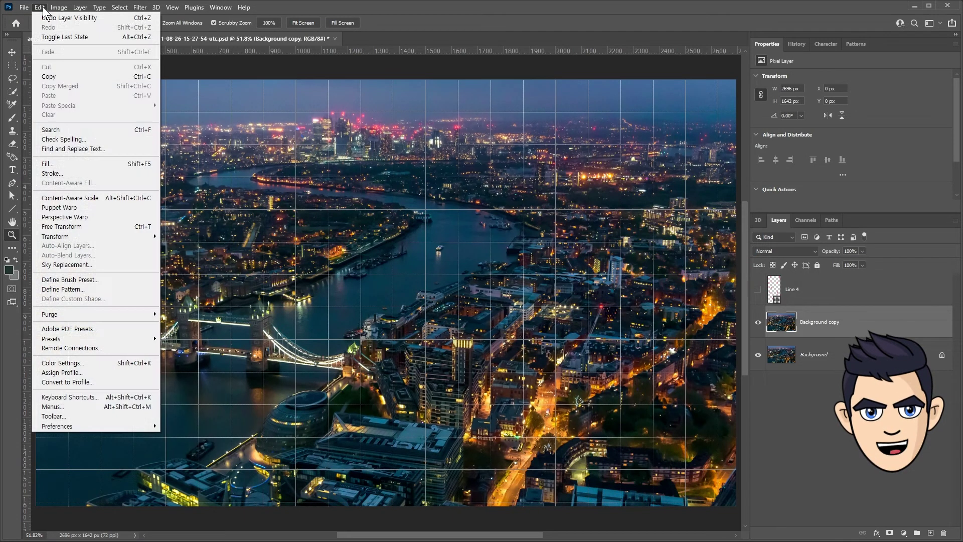
mouse_move(55, 237)
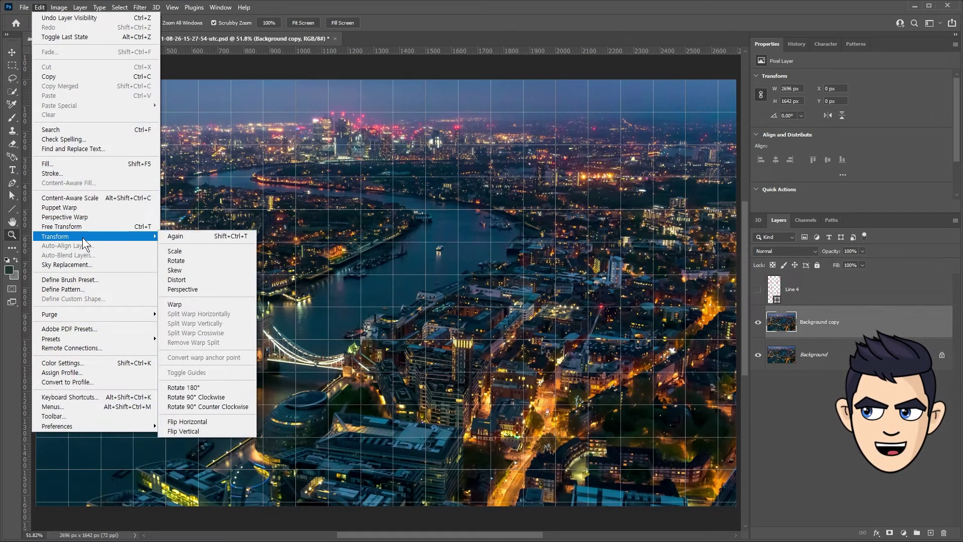
click(191, 289)
drag(35, 81, 63, 95)
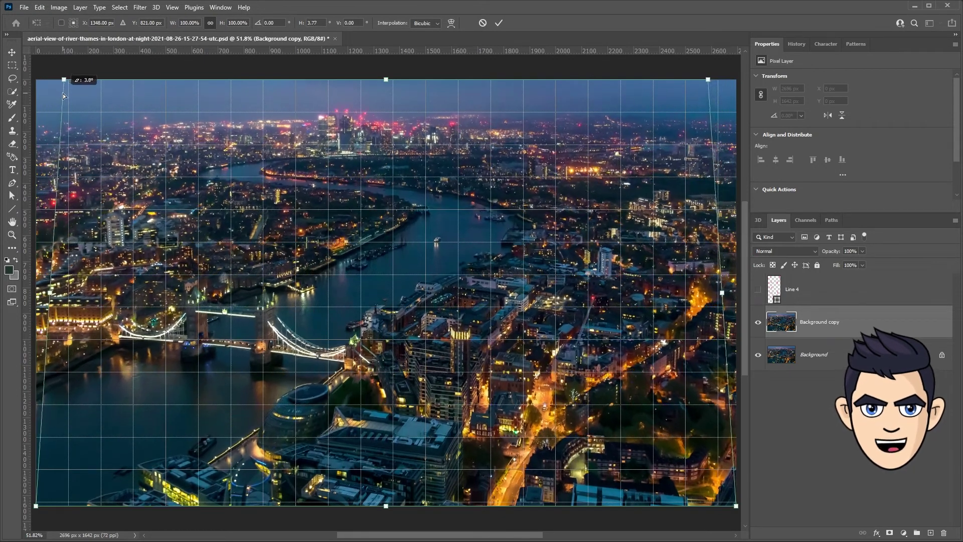
key(Return)
key(z)
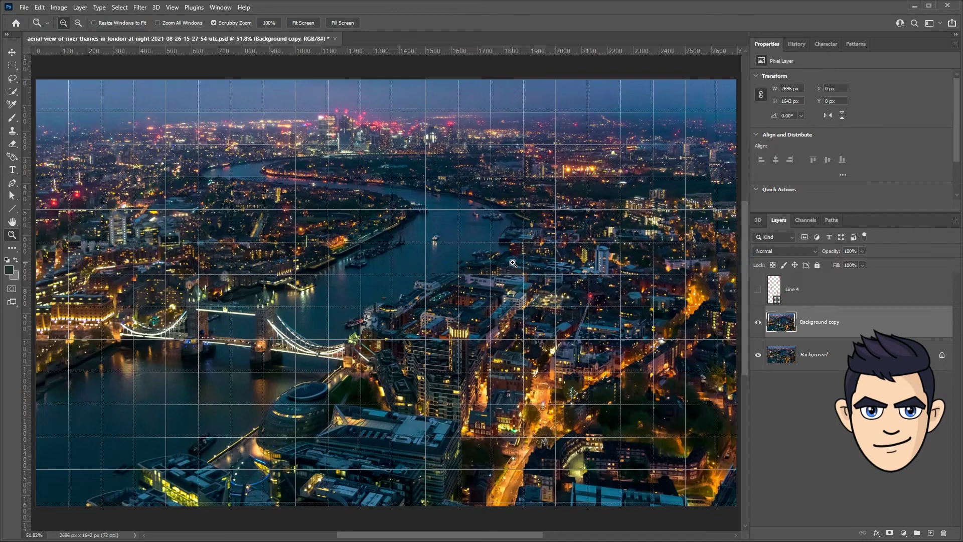
key(ctrl+apostrophe)
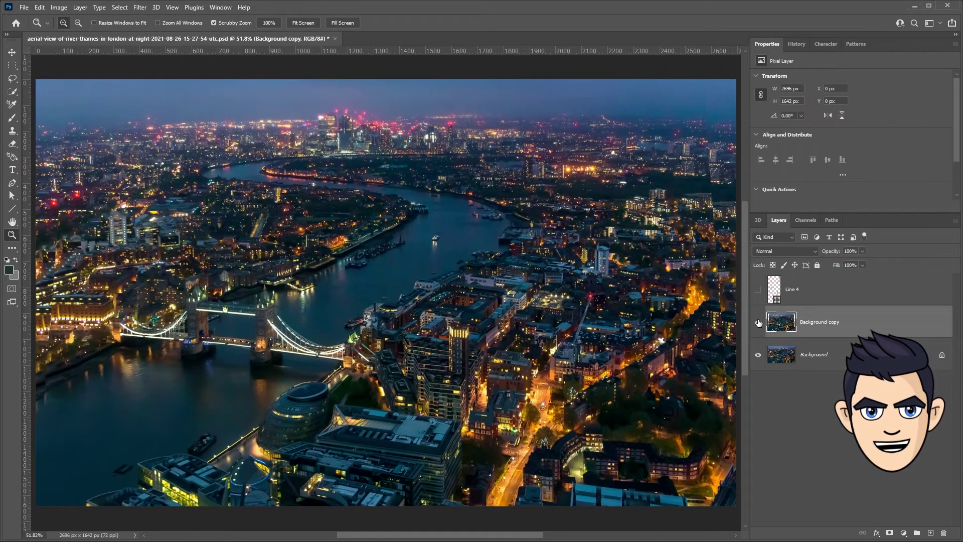
Step: Squash the copy's height to about 94% and hide the original Background
key(ctrl+t)
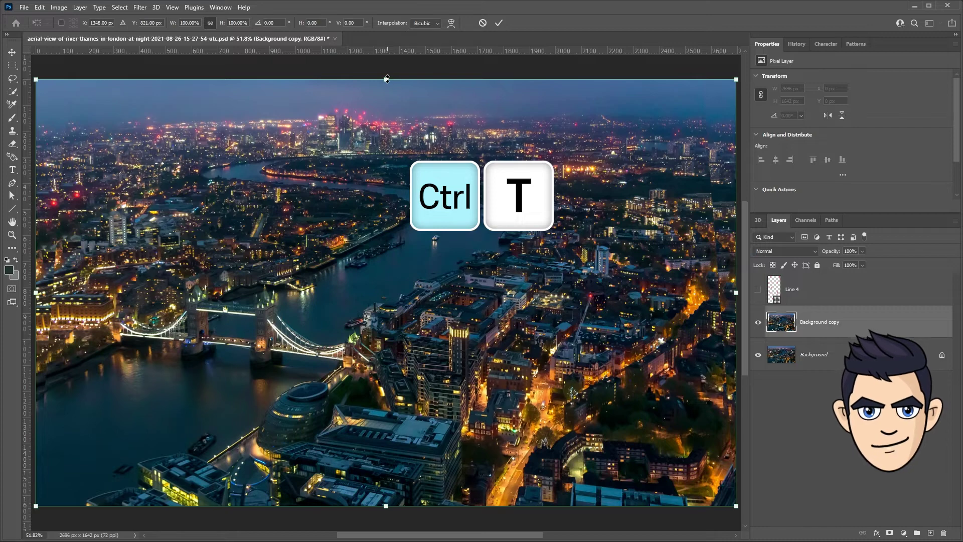
drag(386, 79, 400, 103)
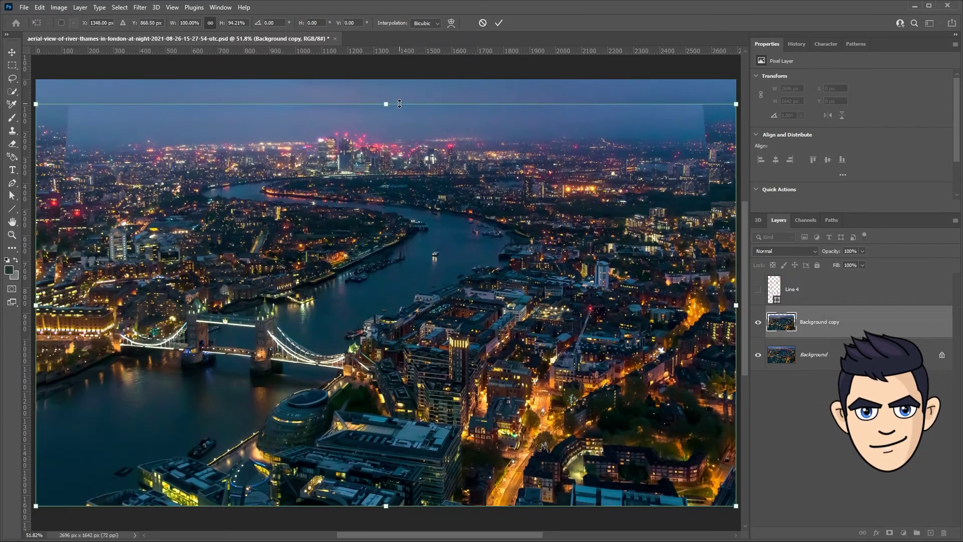
key(Return)
key(z)
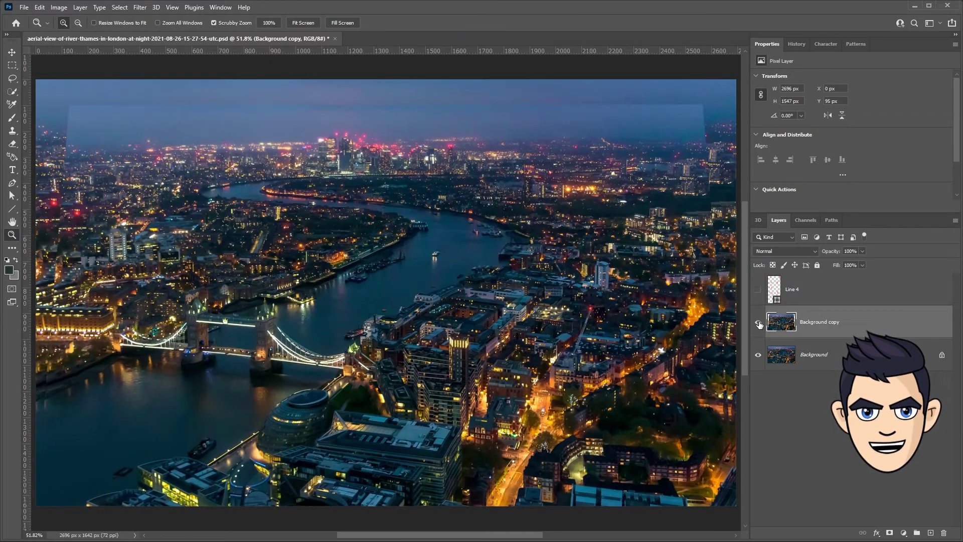
click(758, 355)
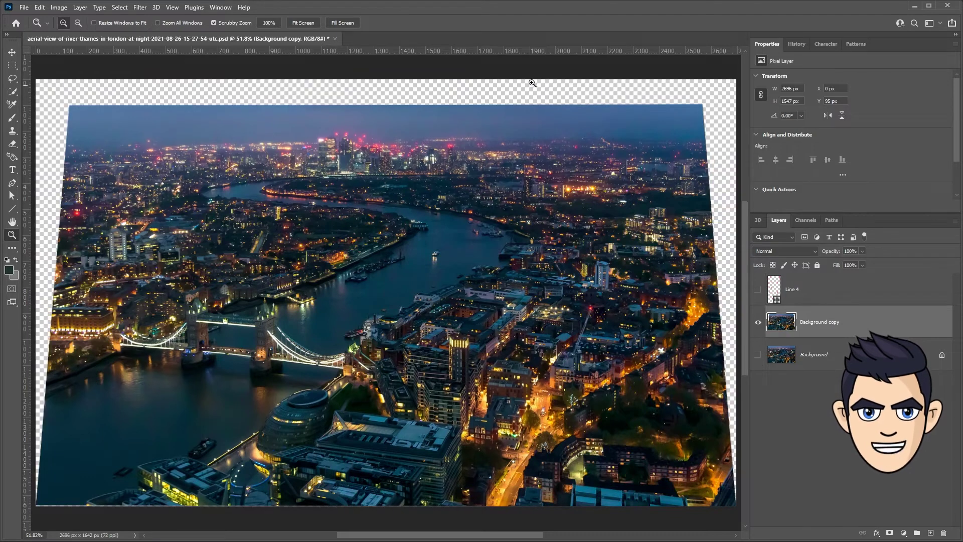
Step: Select the transparent edge gaps by inverting the layer selection and expanding it slightly
key(ctrl)
ctrl+click(781, 323)
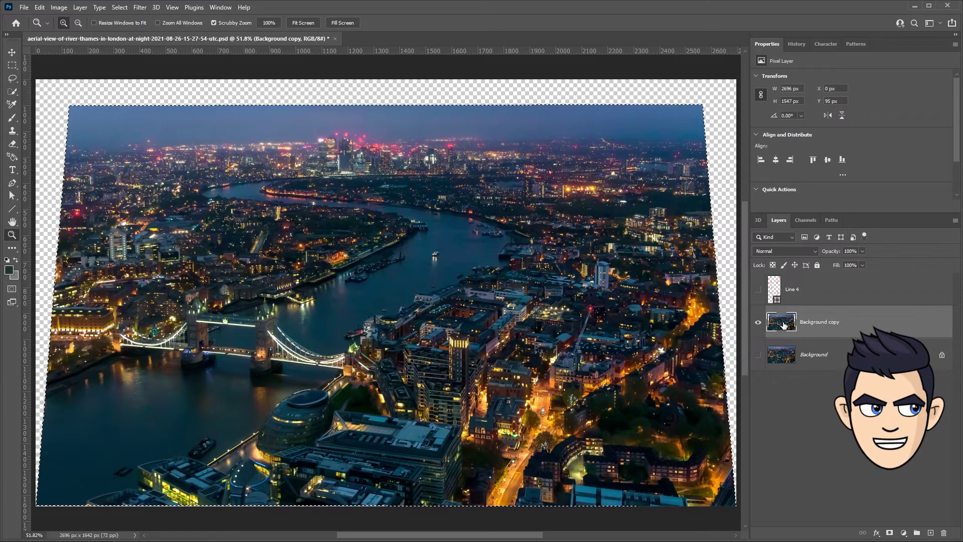
key(ctrl+shift+i)
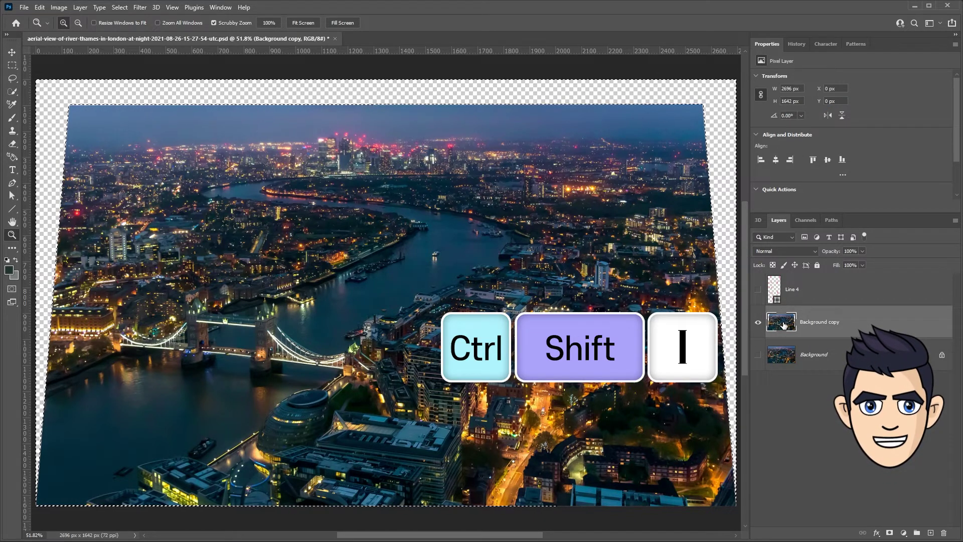
click(115, 8)
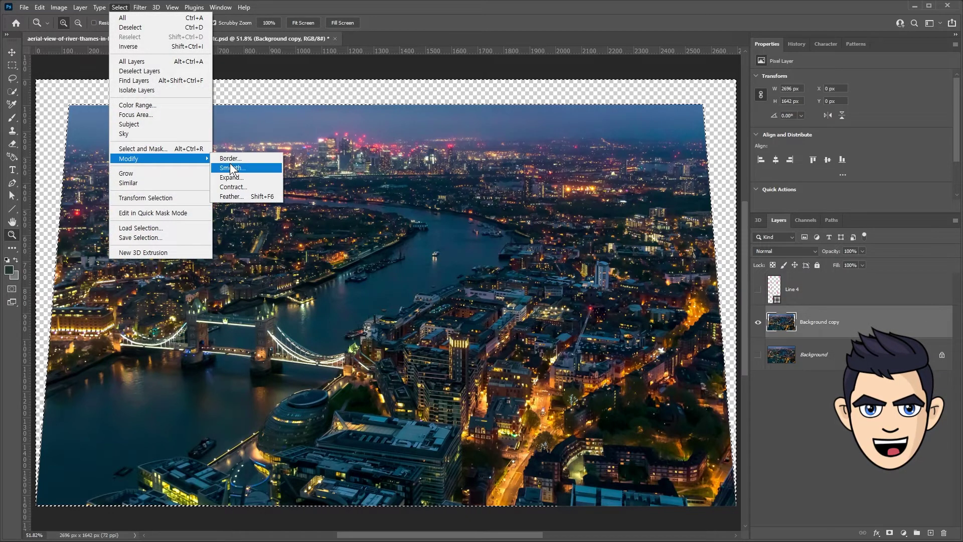
click(233, 186)
click(531, 185)
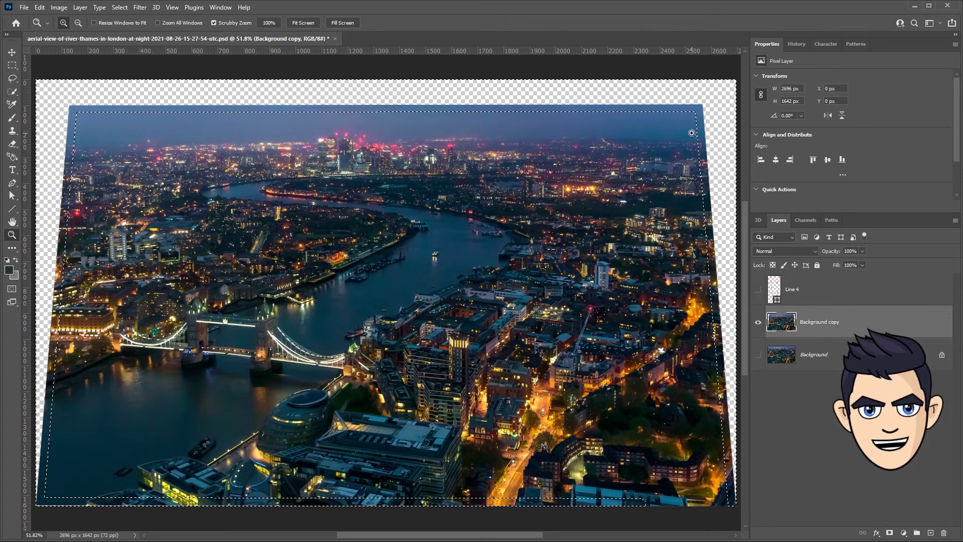
Step: Fill the selected gaps with Content-Aware fill and deselect
key(l)
click(40, 8)
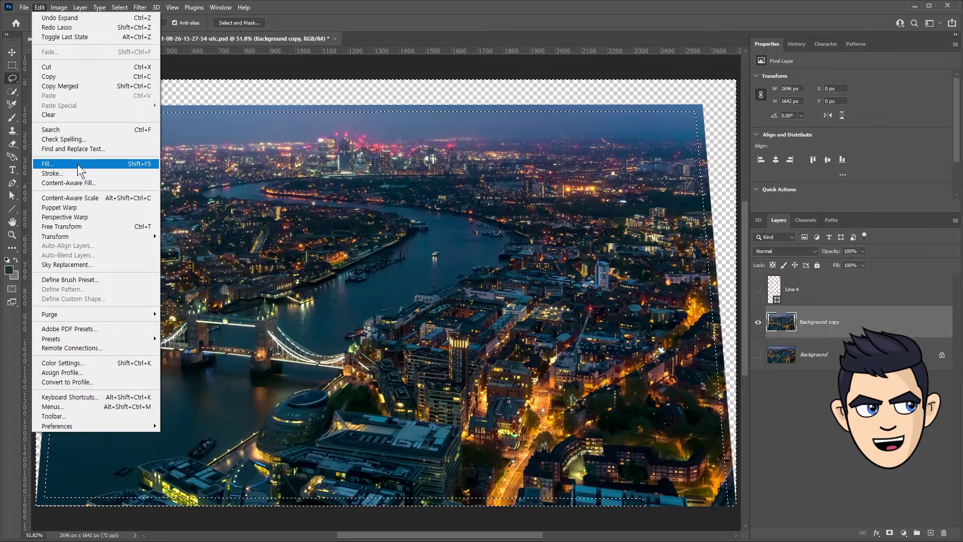
click(78, 164)
click(287, 209)
click(287, 208)
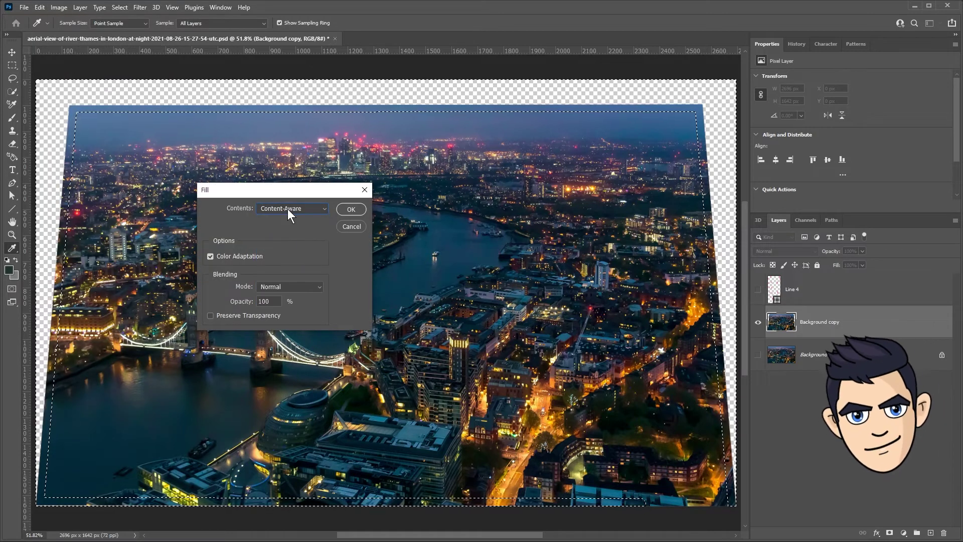
click(351, 210)
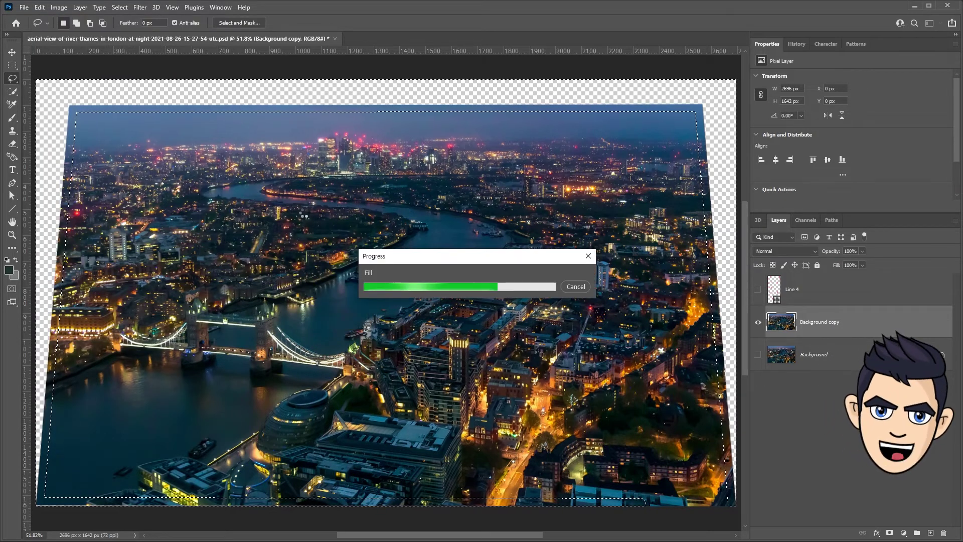
key(ctrl+d)
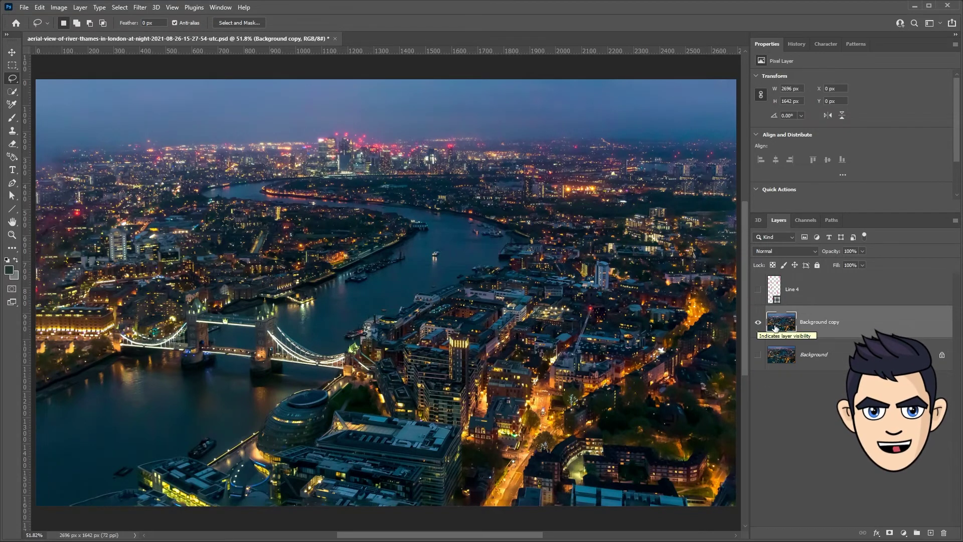
Step: Convert Background copy to a smart object and add a 25 px tilt-shift band along the river
right_click(806, 330)
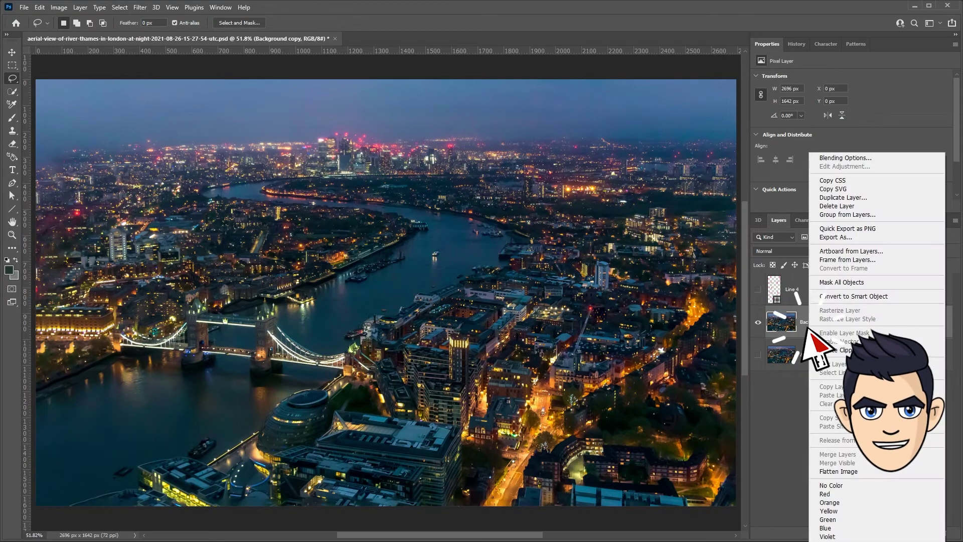
click(828, 296)
click(141, 8)
mouse_move(155, 146)
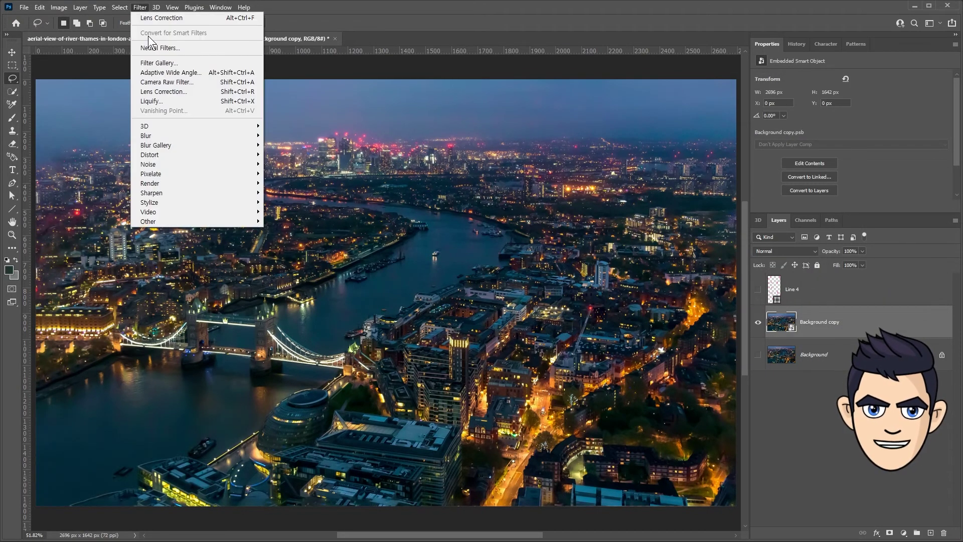
click(279, 168)
drag(379, 294, 381, 327)
drag(441, 366, 441, 372)
drag(415, 458, 415, 481)
drag(417, 198, 418, 182)
drag(796, 106, 804, 106)
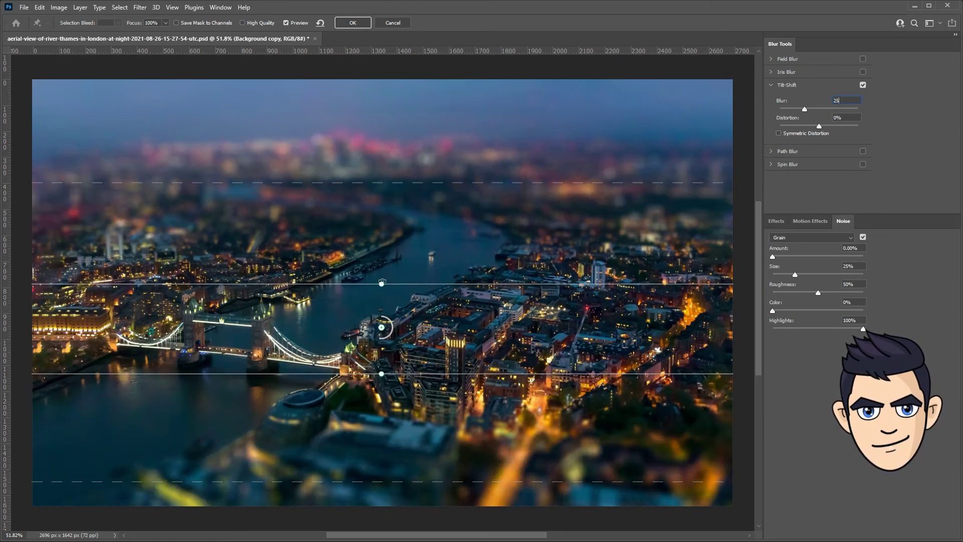
drag(388, 271, 394, 270)
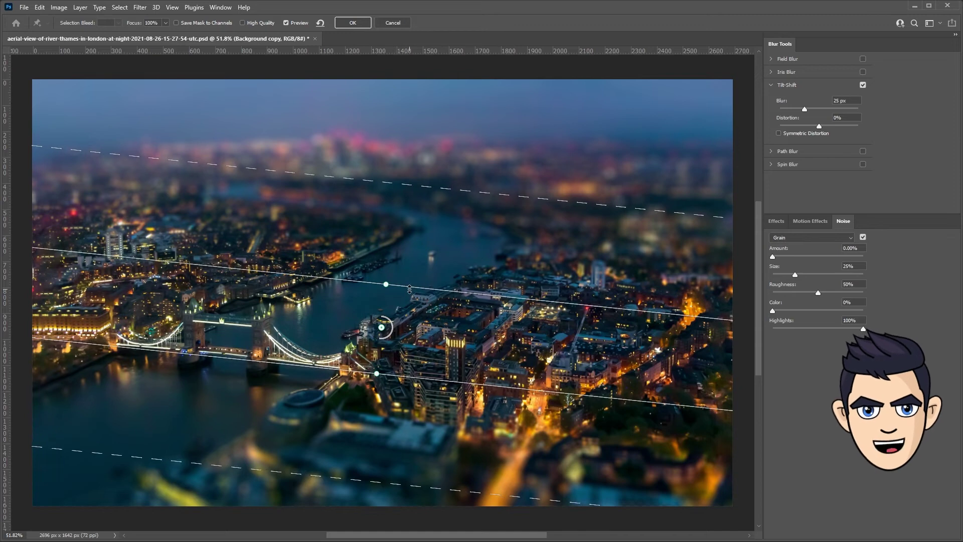
Step: Add a 5 px iris blur ellipse shaped around Tower Bridge
click(772, 72)
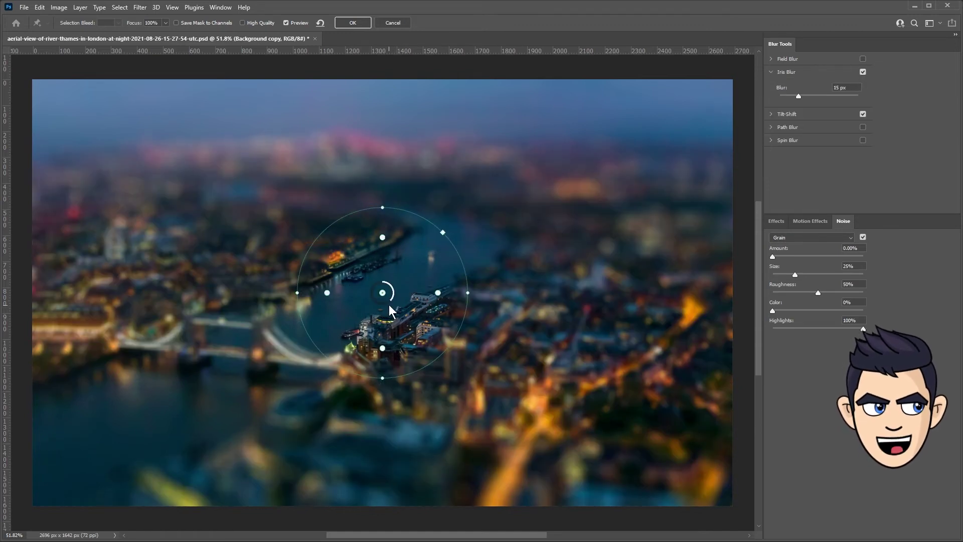
key(m)
drag(468, 292, 685, 363)
drag(395, 308, 387, 296)
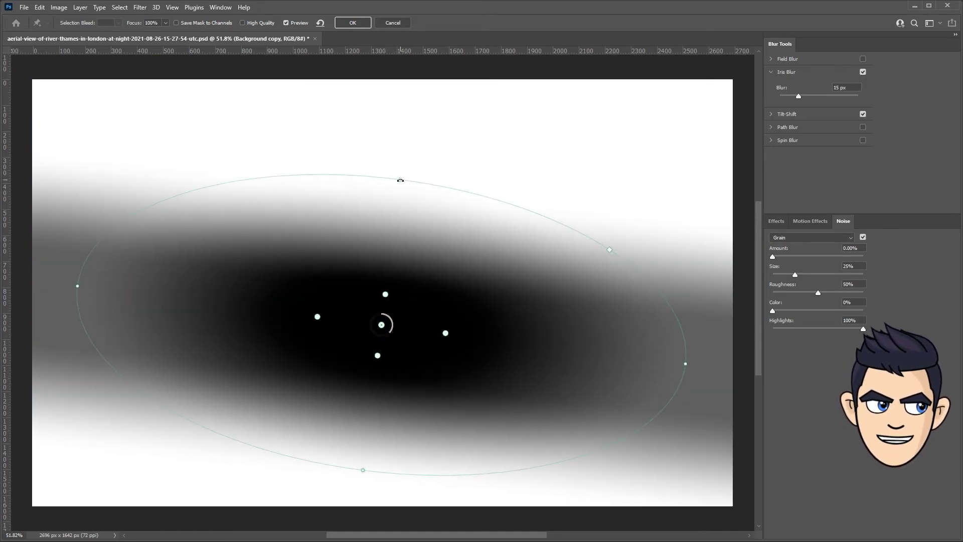
key(m)
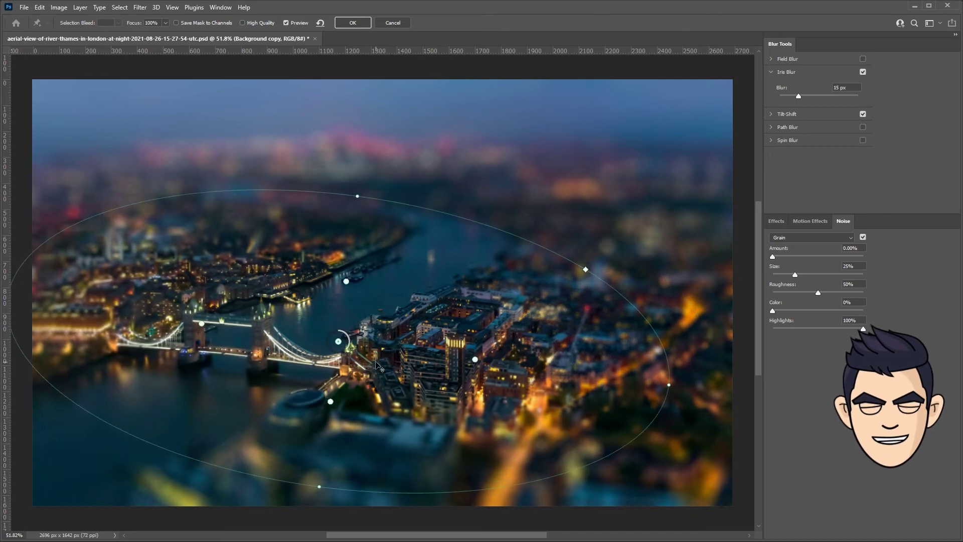
drag(798, 96, 787, 95)
Step: Set bokeh light 43% and colour 41%, iris blur 8 px, grain 22.65%, and commit
click(776, 221)
drag(783, 256, 811, 257)
drag(840, 311, 831, 311)
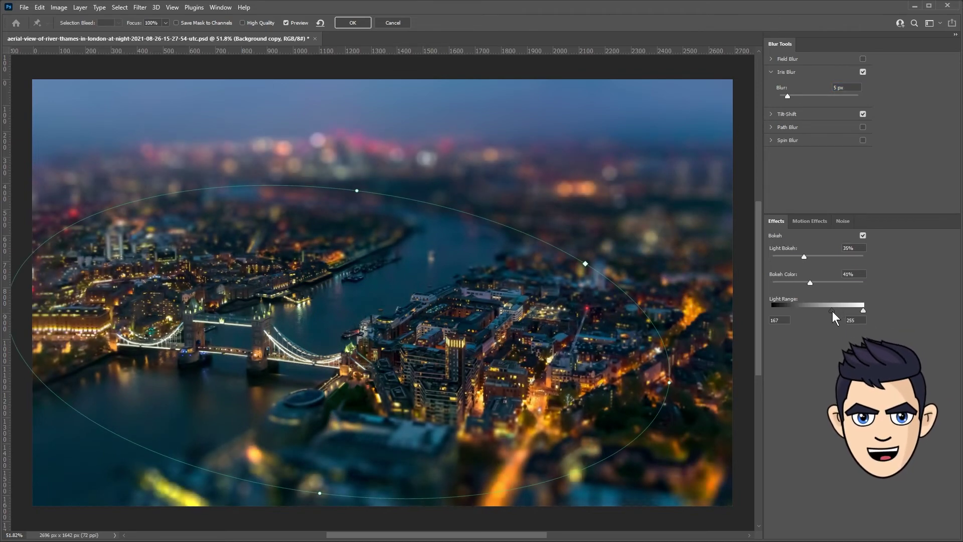
drag(772, 283, 810, 282)
text(8)
click(843, 221)
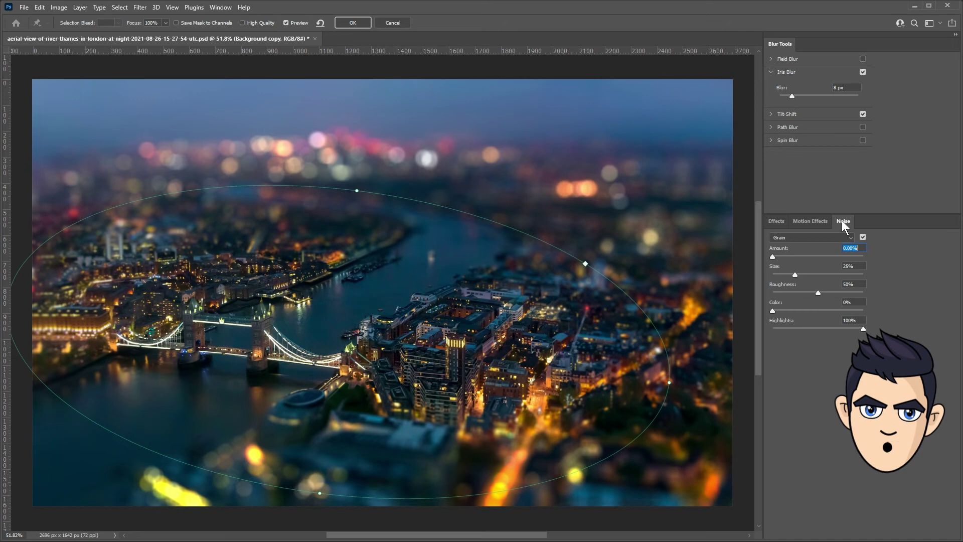
drag(792, 256, 794, 257)
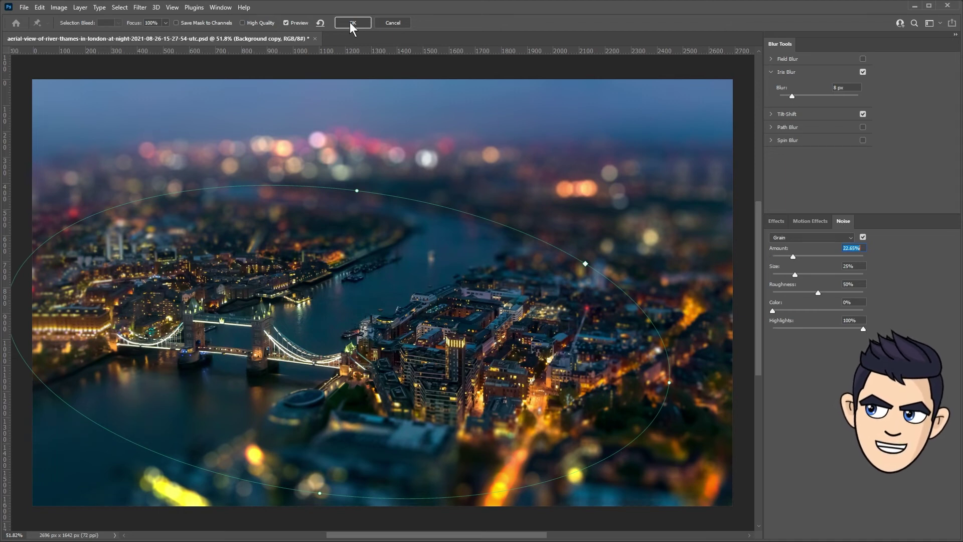
click(351, 23)
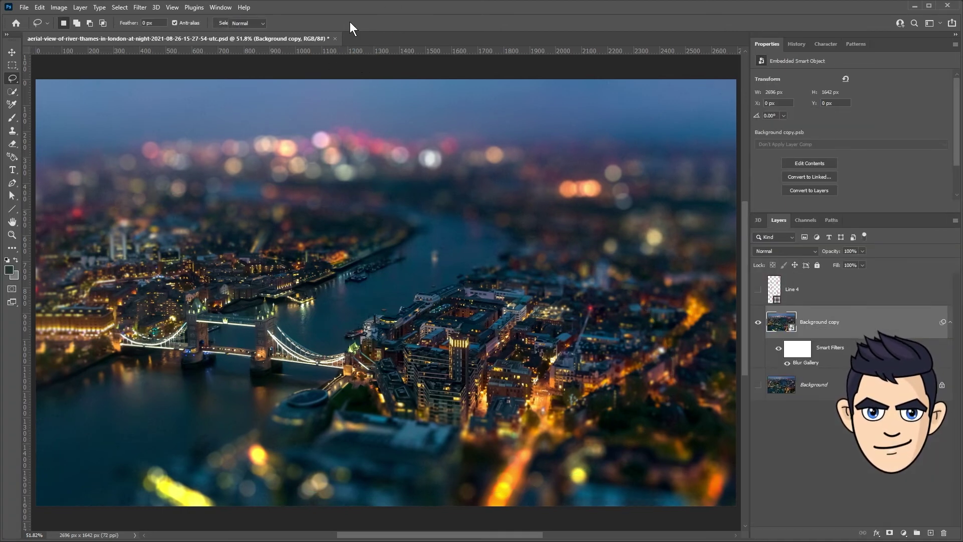
Step: Lift the darker tones with a Levels adjustment, then set up a Lens Correction vignette
key(ctrl+l)
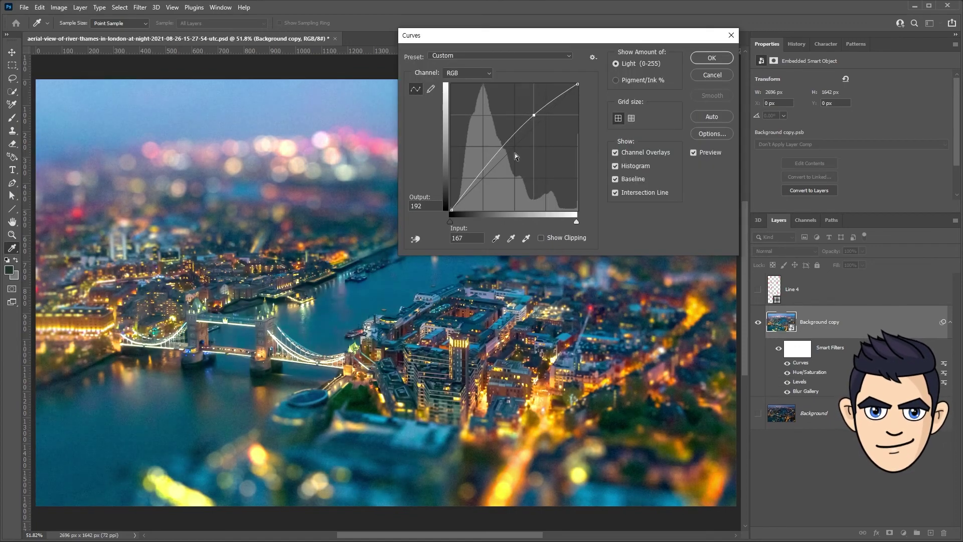
drag(483, 173, 484, 168)
click(139, 7)
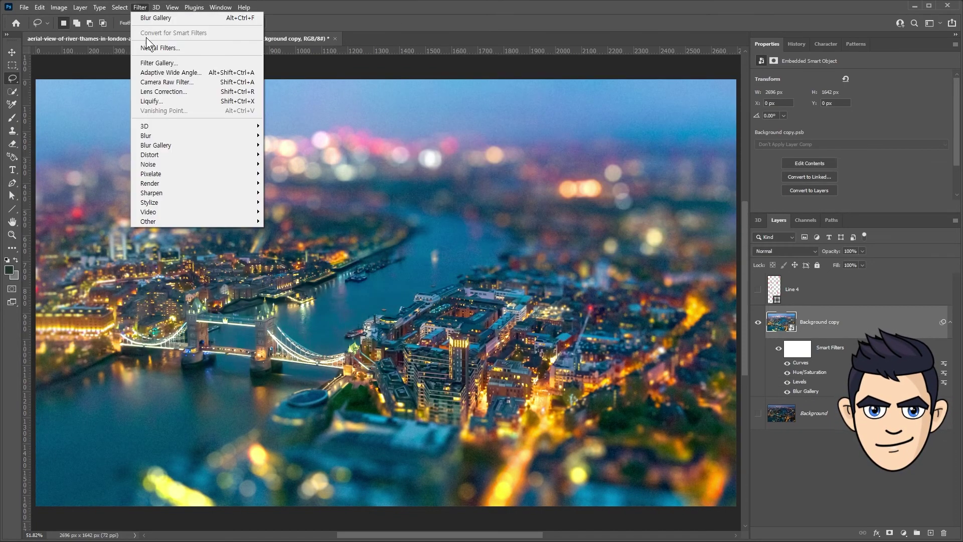
click(151, 88)
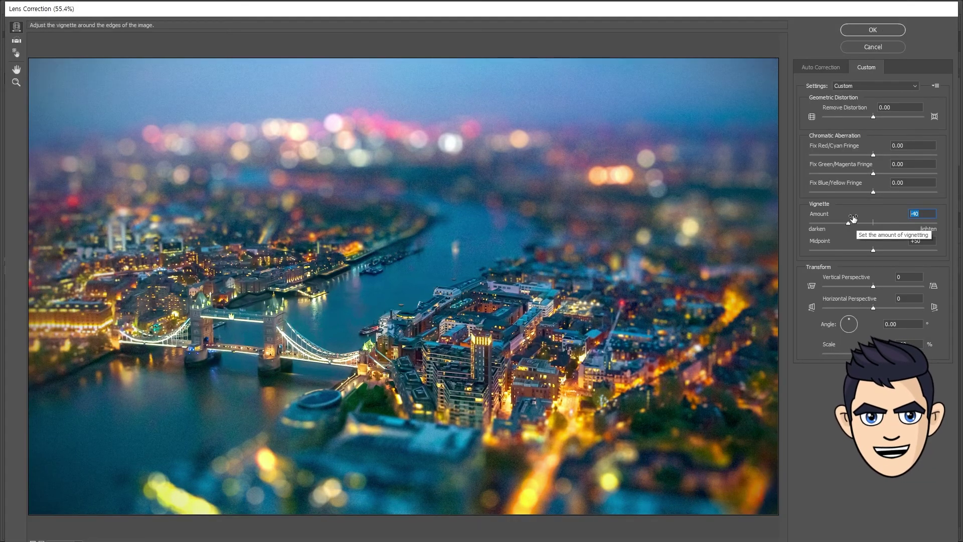